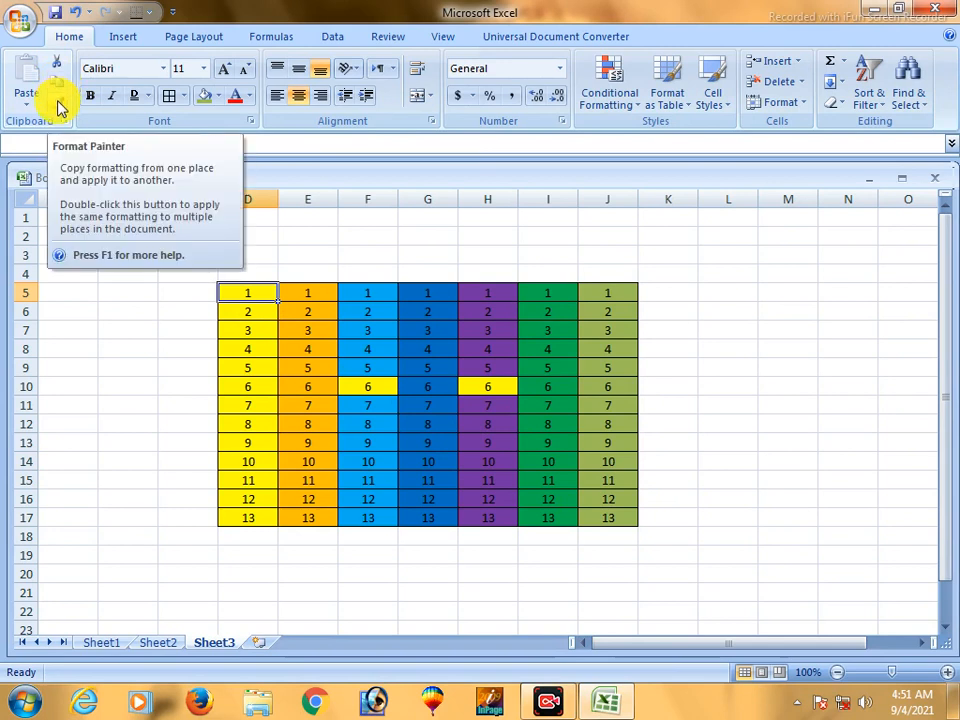
- Clear all contents and formatting from cells G5:J17, leaving only the first three columns of the number table
click(370, 259)
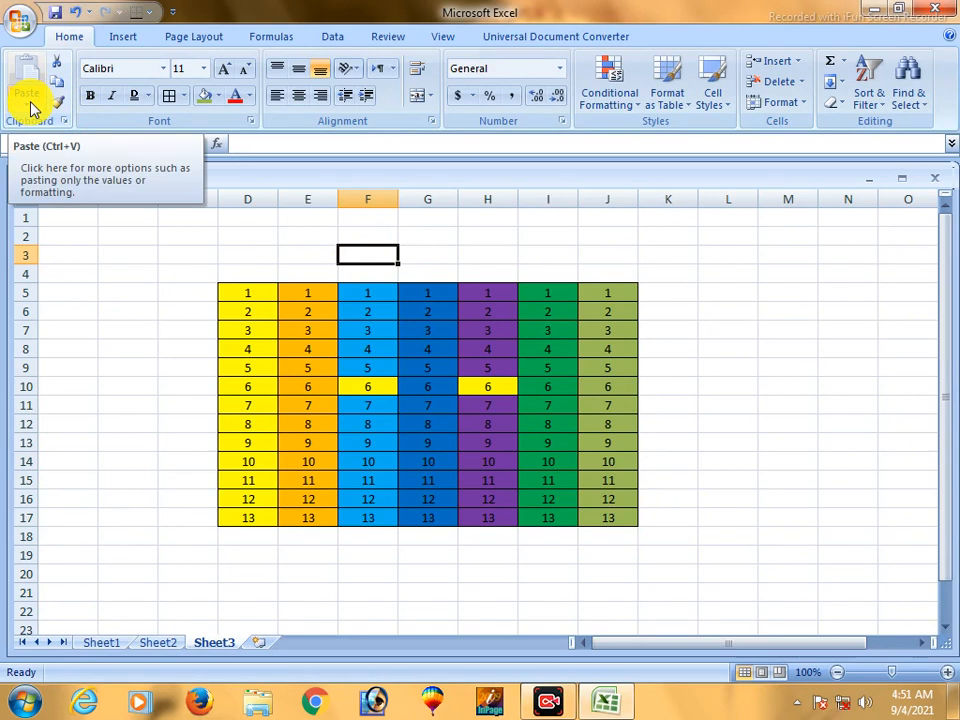
click(331, 255)
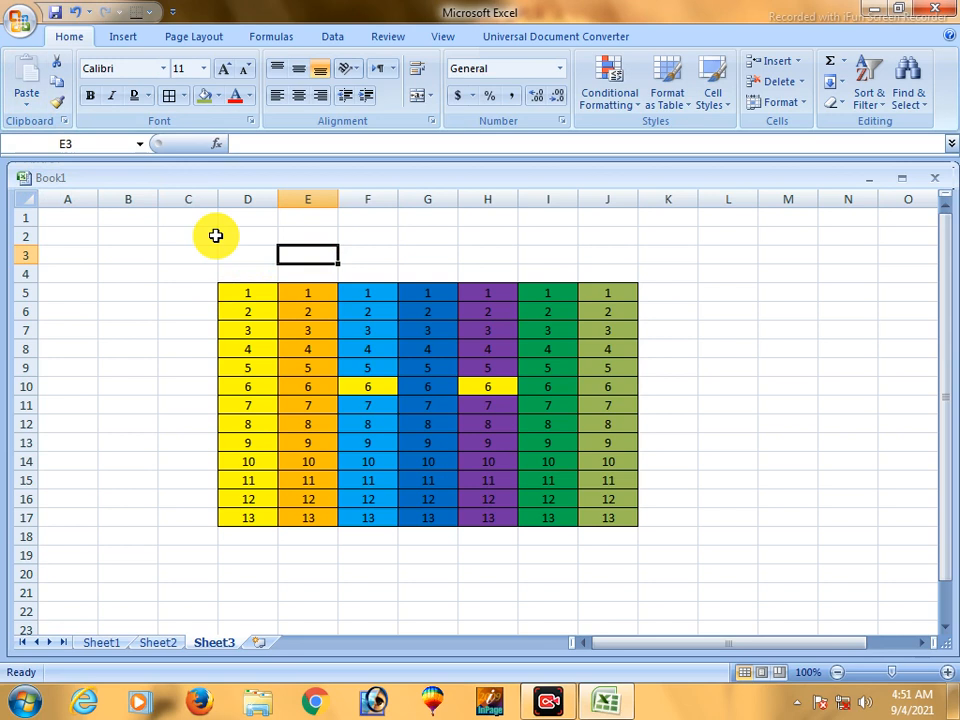
drag(238, 286, 617, 531)
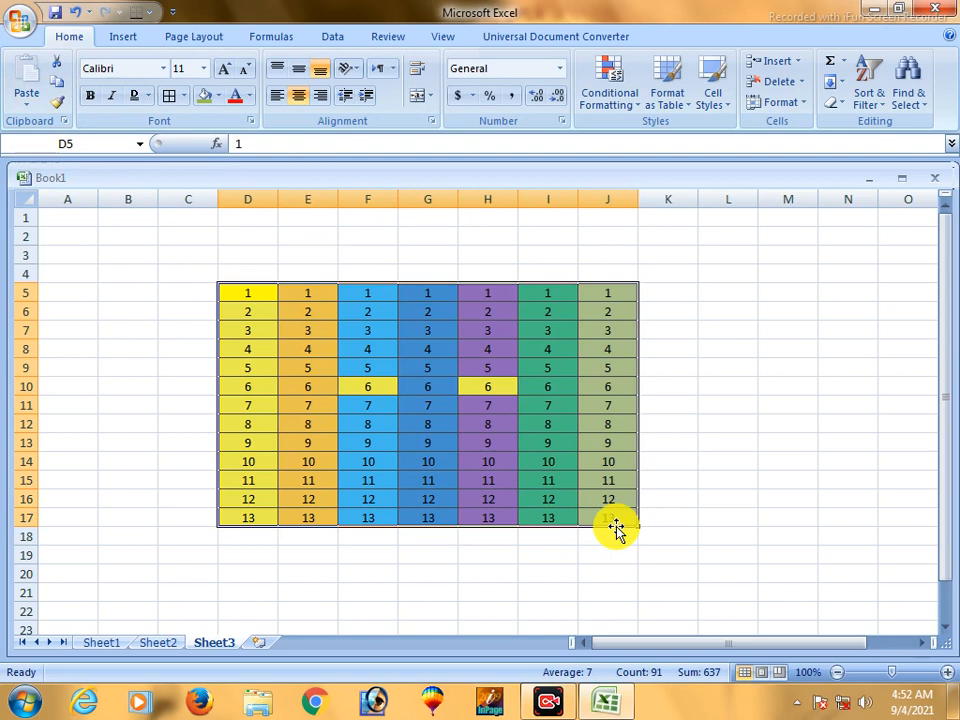
click(488, 405)
drag(435, 294, 618, 514)
click(834, 104)
click(862, 124)
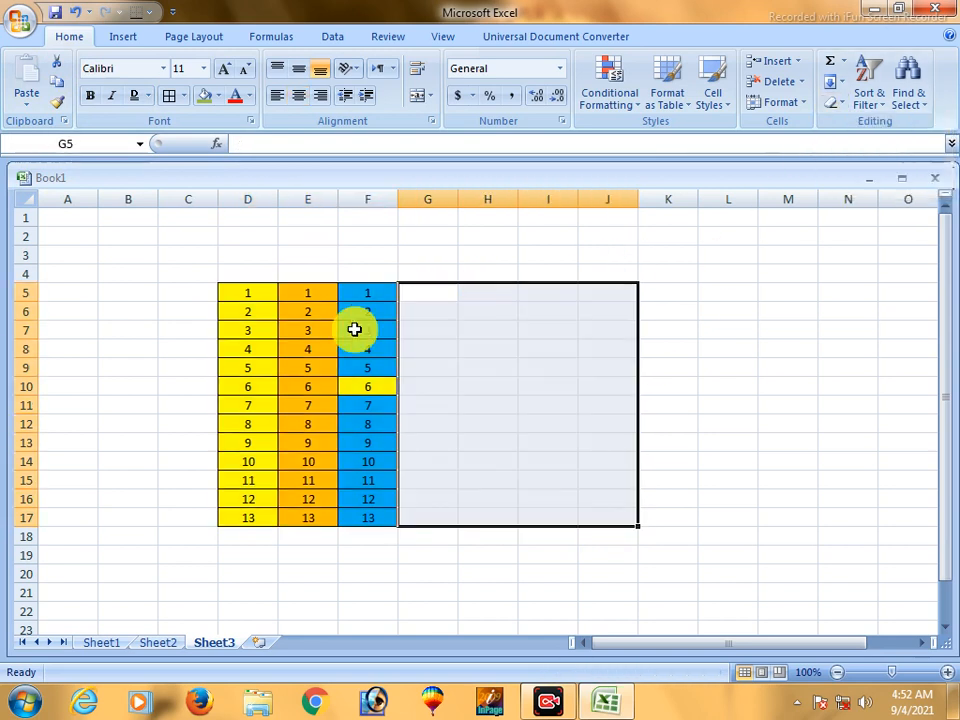
- Cut the three-column table in D5:F17 and paste it starting at cell H5
click(367, 330)
drag(257, 294, 387, 492)
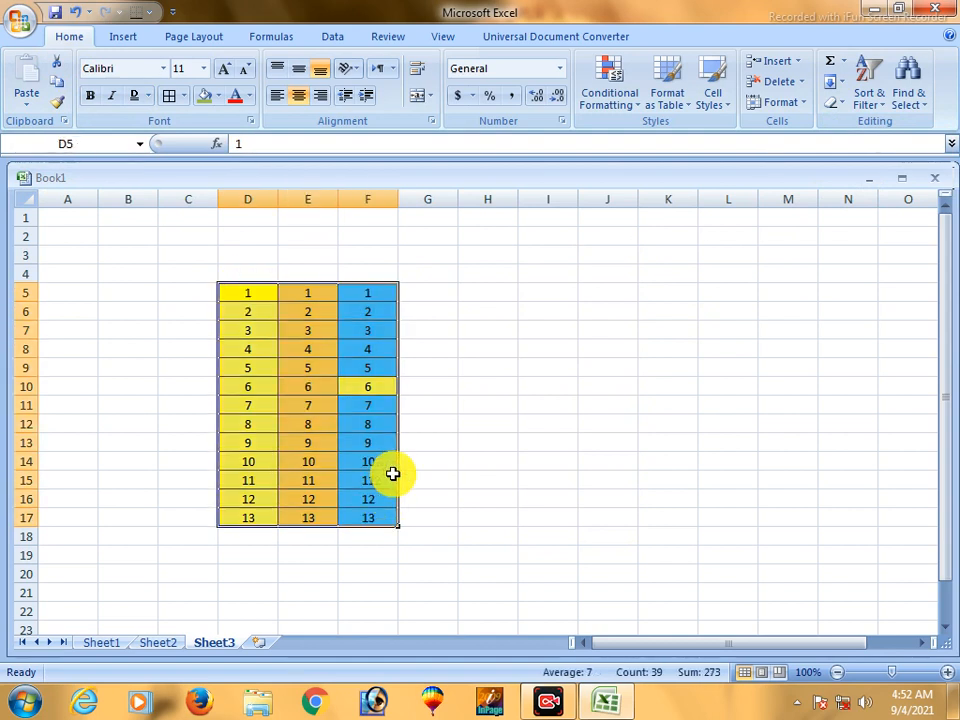
click(57, 70)
click(508, 293)
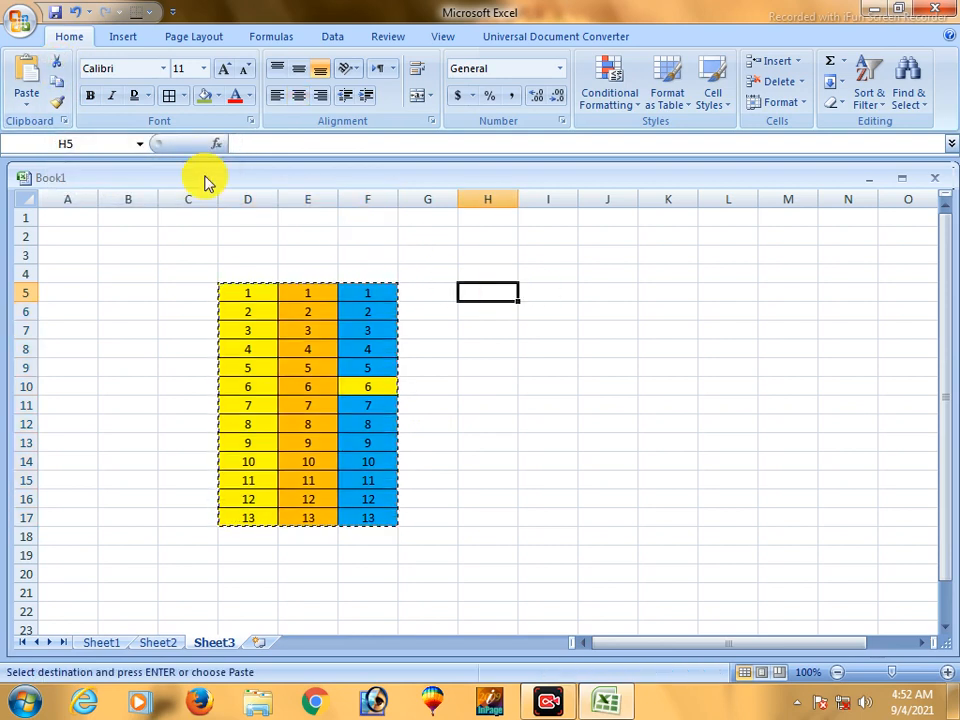
click(30, 70)
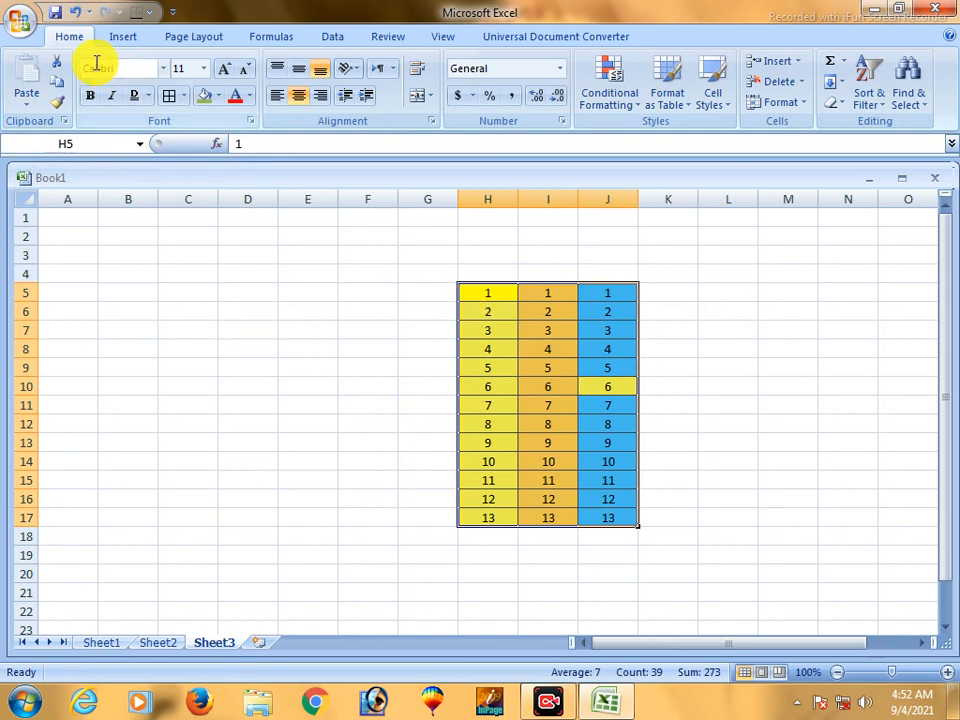
- Cut the table in H5:J17 and paste it starting at cell L5
click(56, 64)
click(744, 298)
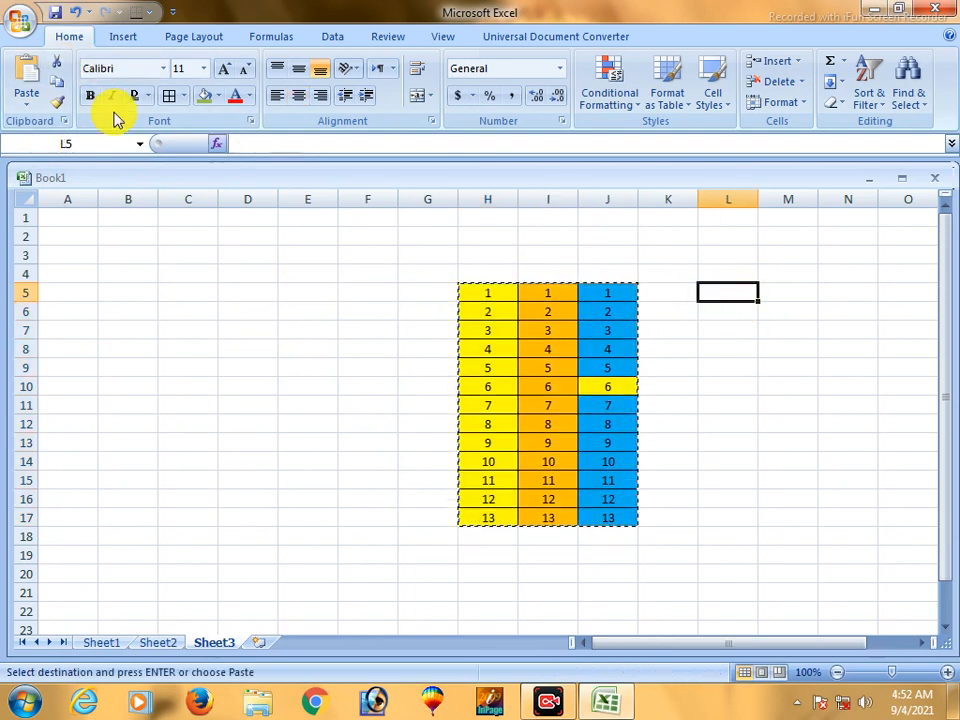
click(26, 72)
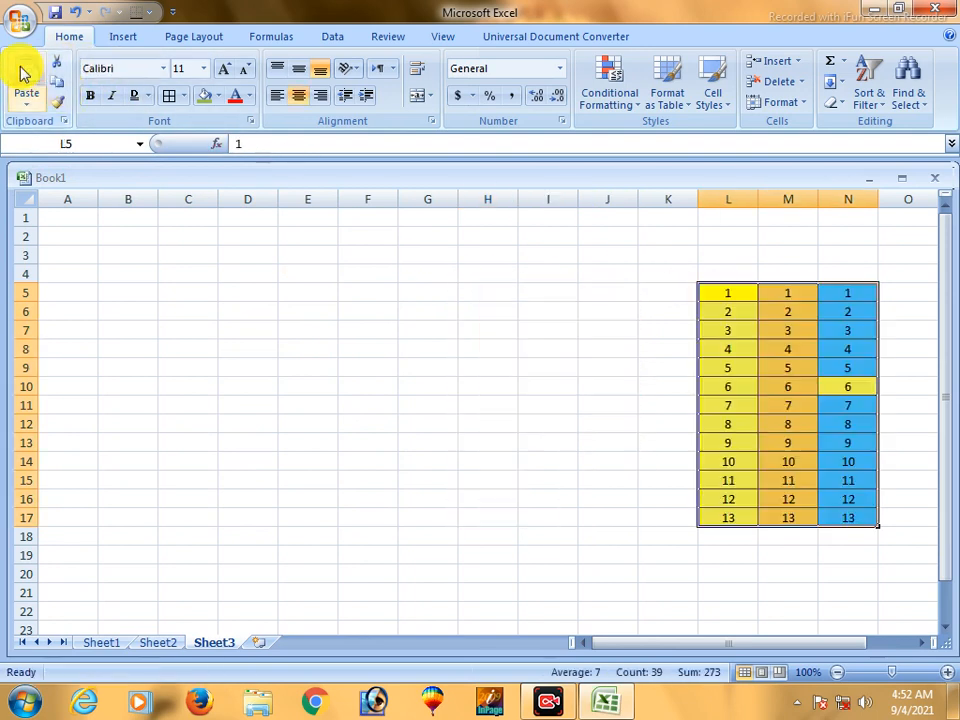
- Move the table in L5:N17 to a new location starting at cell A4
click(79, 293)
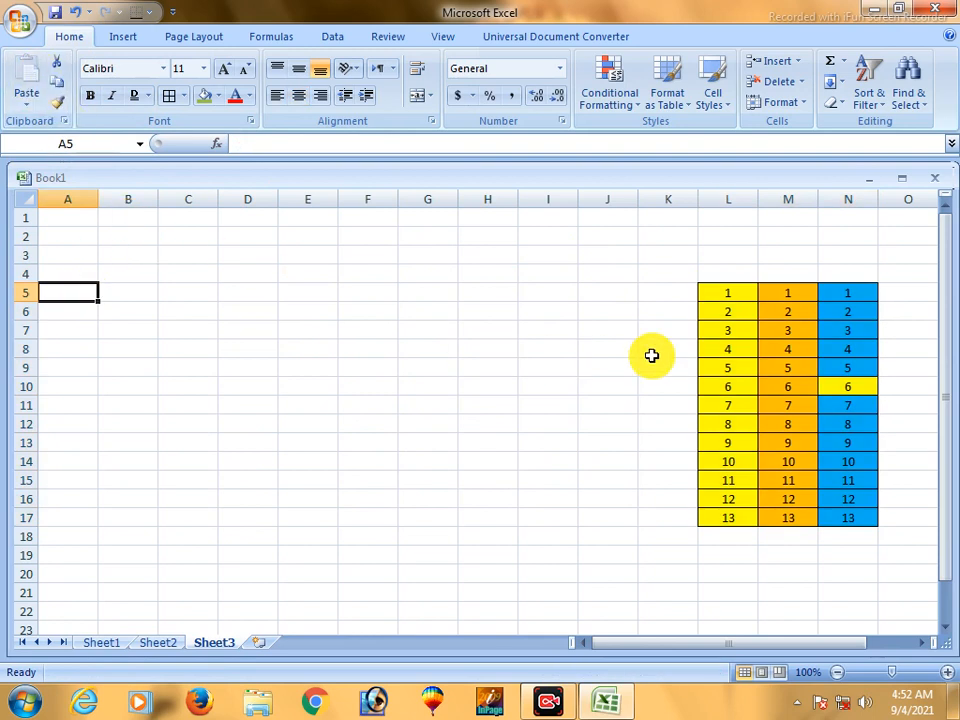
drag(708, 293, 859, 519)
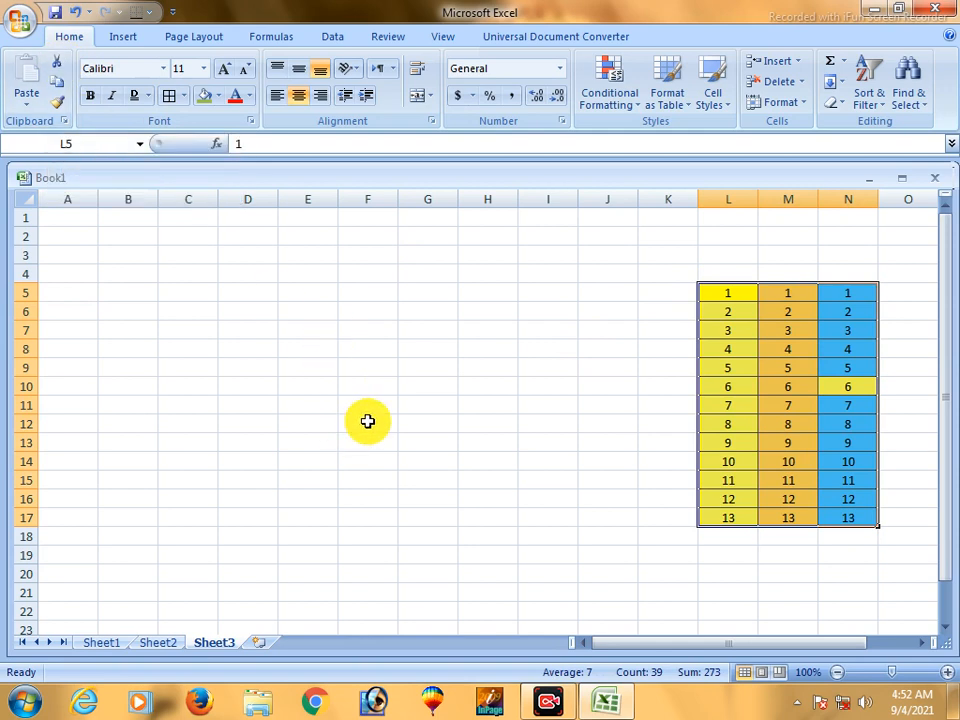
click(64, 272)
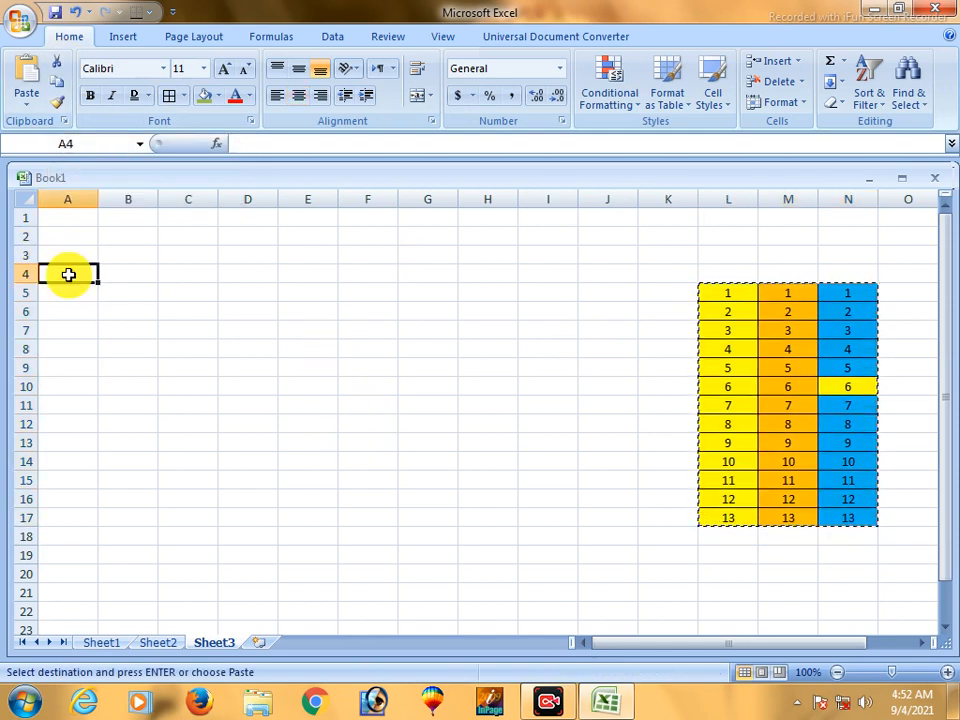
key(ctrl+v)
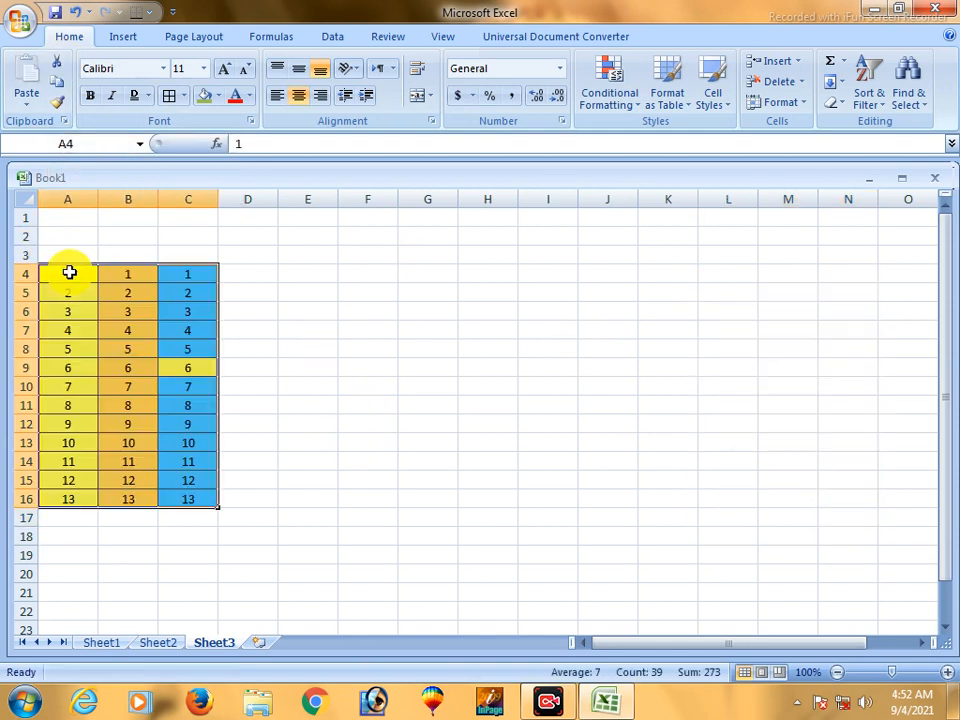
- Note the cut shortcut above the table by entering "cntl+X" in D2 and "Cut" in C2
click(286, 341)
drag(65, 272, 178, 482)
click(250, 243)
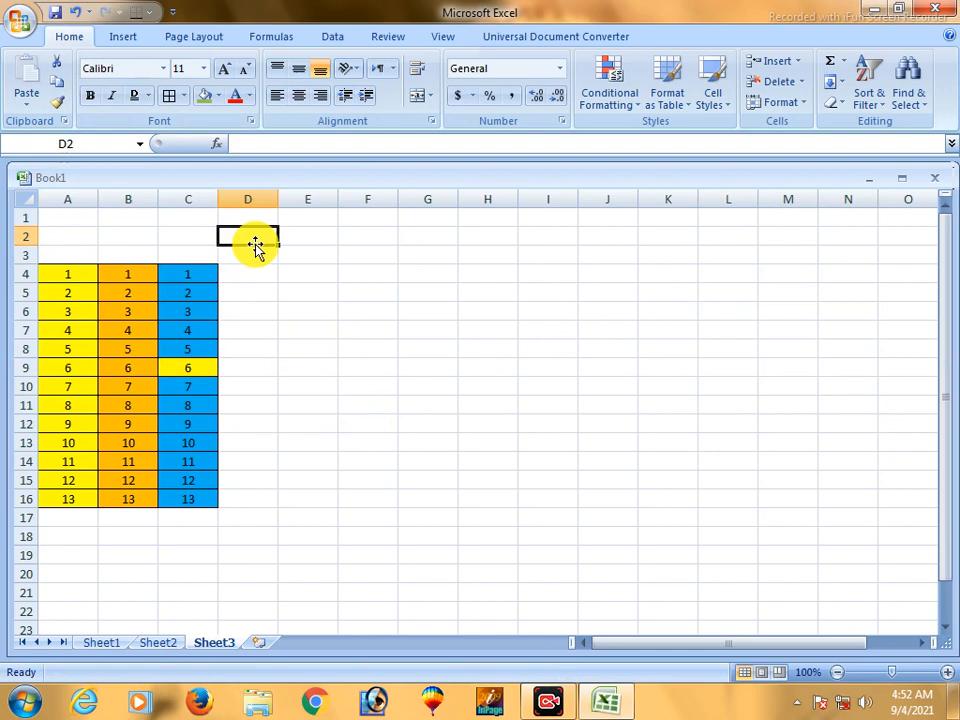
text(cntl+X)
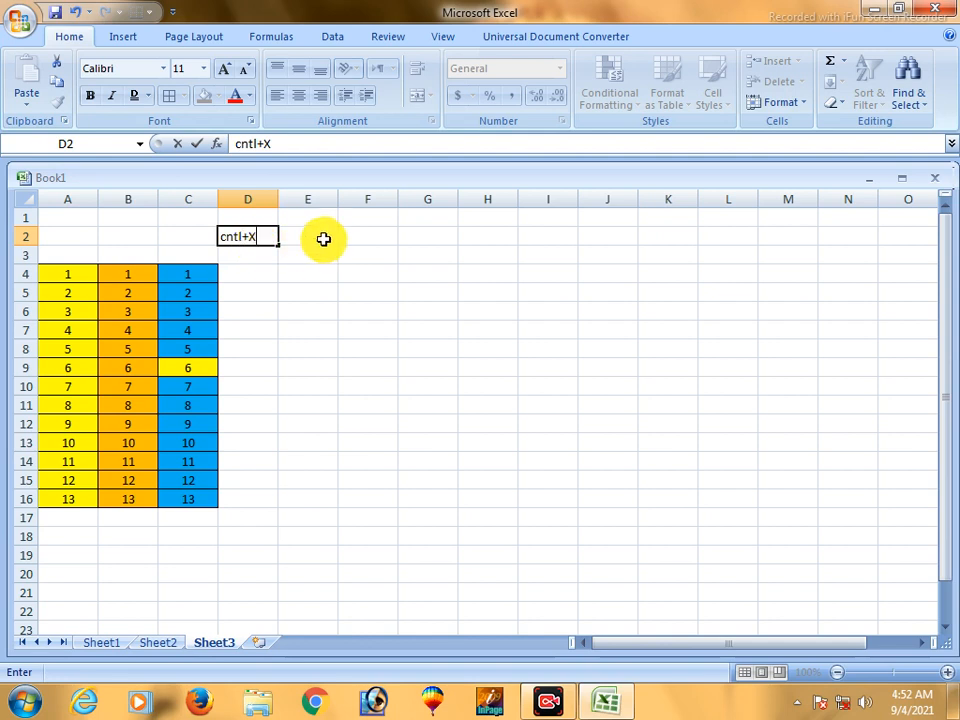
click(180, 240)
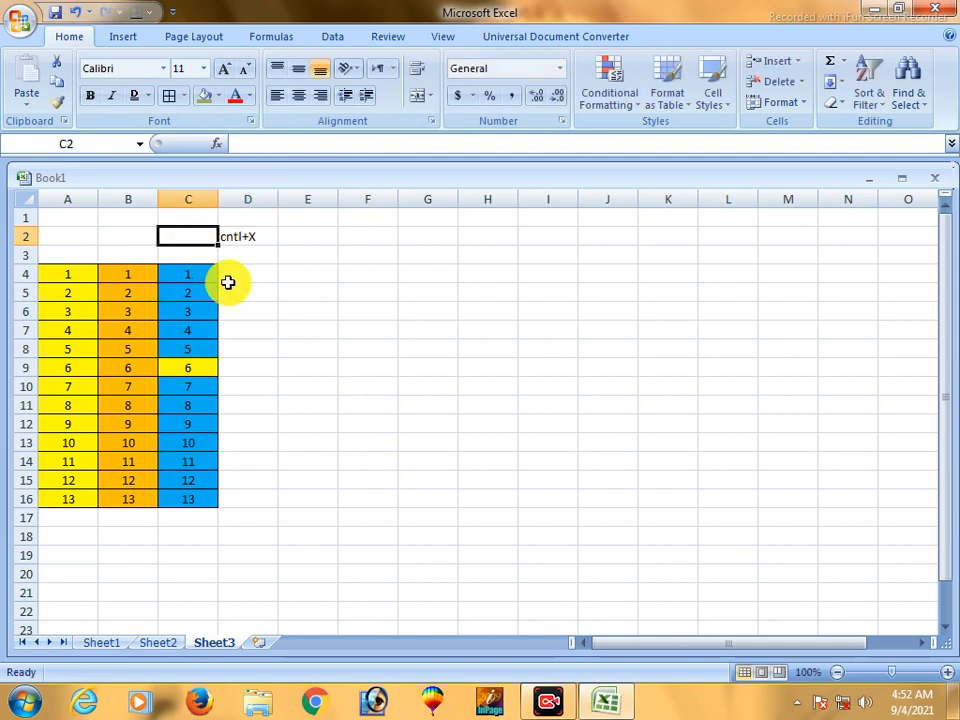
text(Cut)
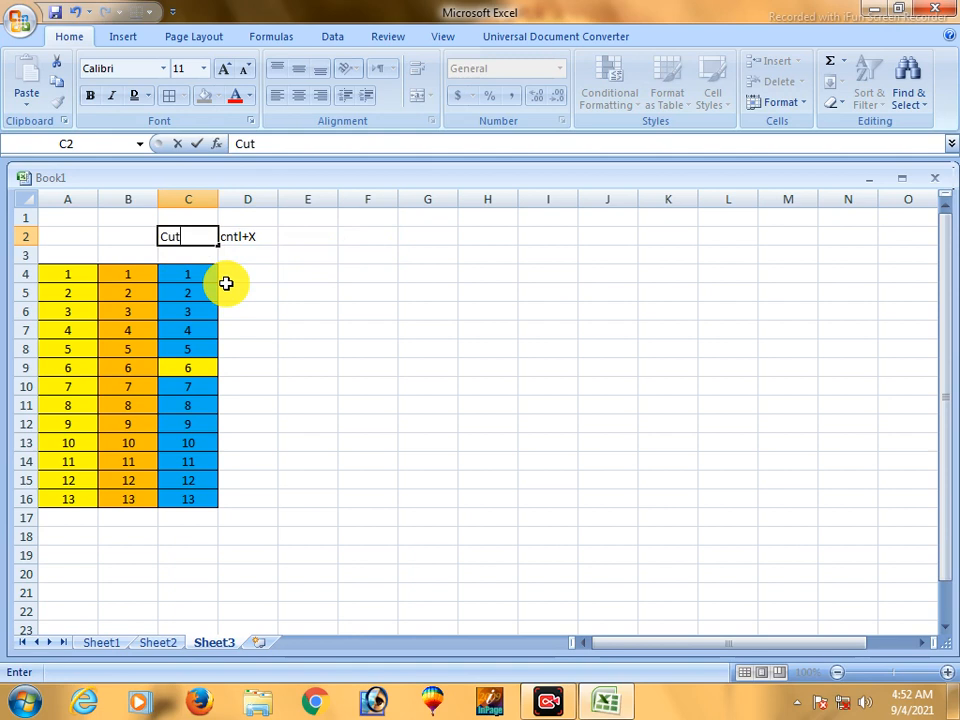
click(225, 289)
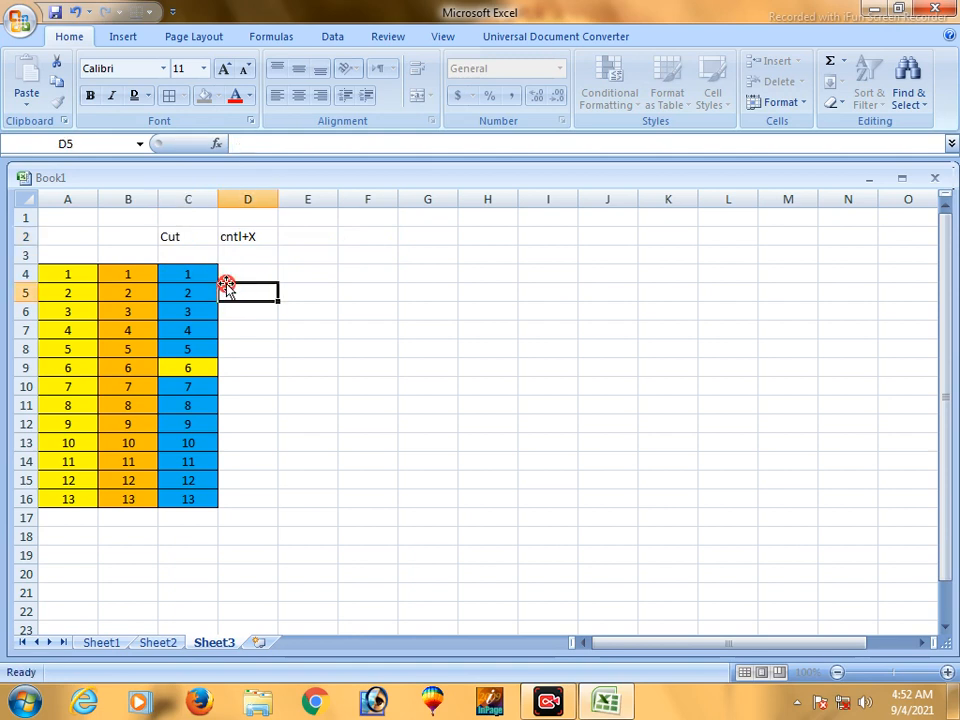
- Note the paste shortcut by entering "Cntl+V" in G2 and "Paste" in F2
click(434, 236)
text(Cntl+V)
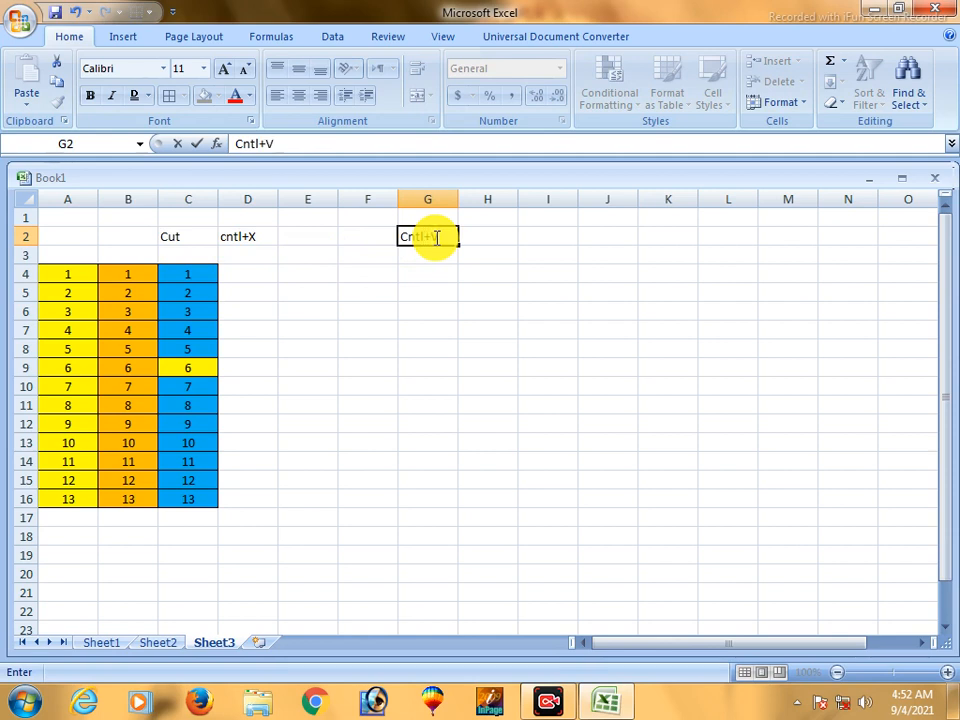
click(373, 236)
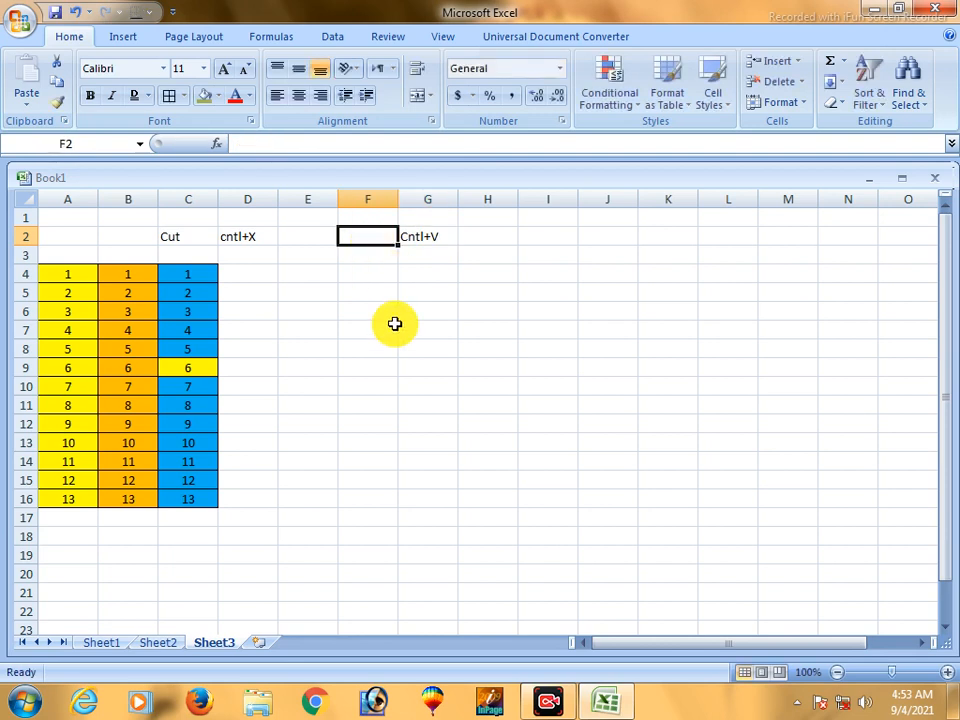
text(Pa)
click(395, 323)
- Apply the olive green fill to the Cut label in C2 and the Paste label in F2
click(169, 240)
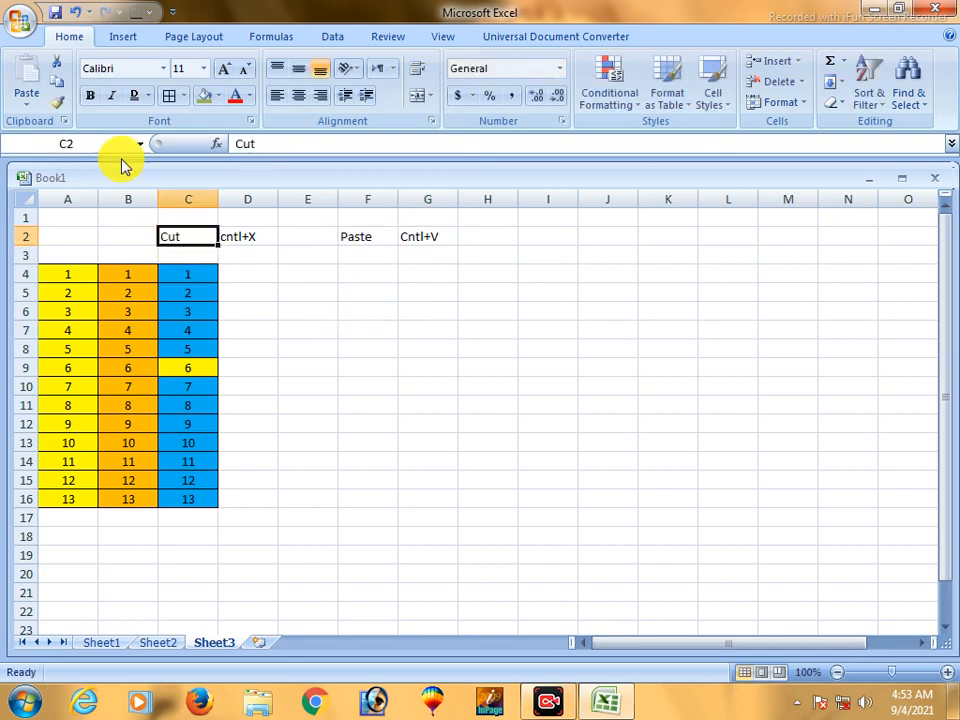
click(205, 105)
click(355, 238)
click(205, 105)
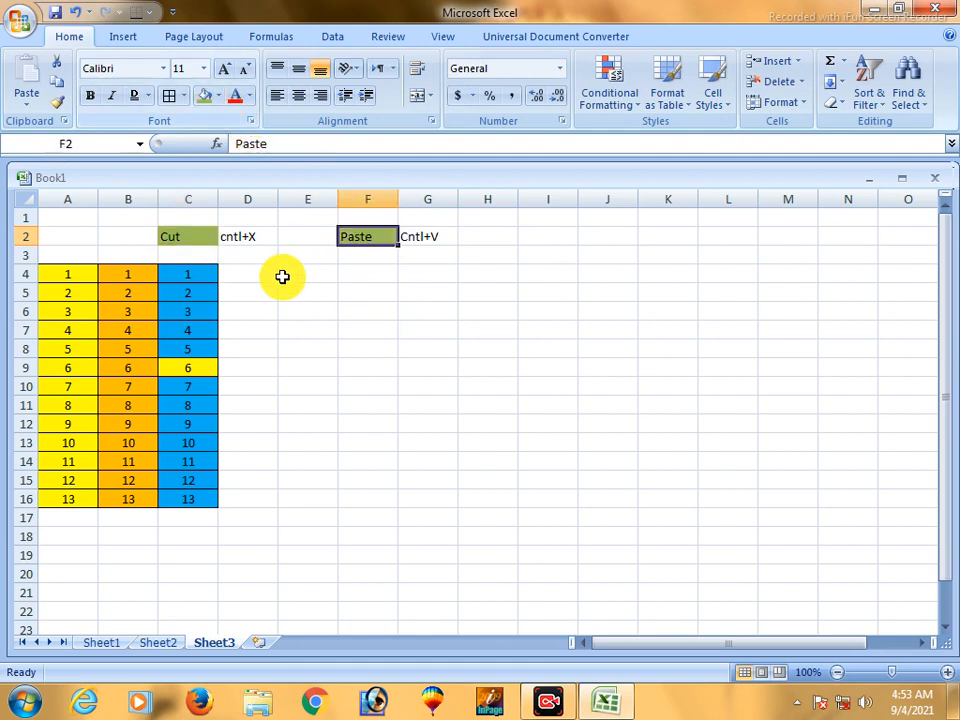
click(262, 290)
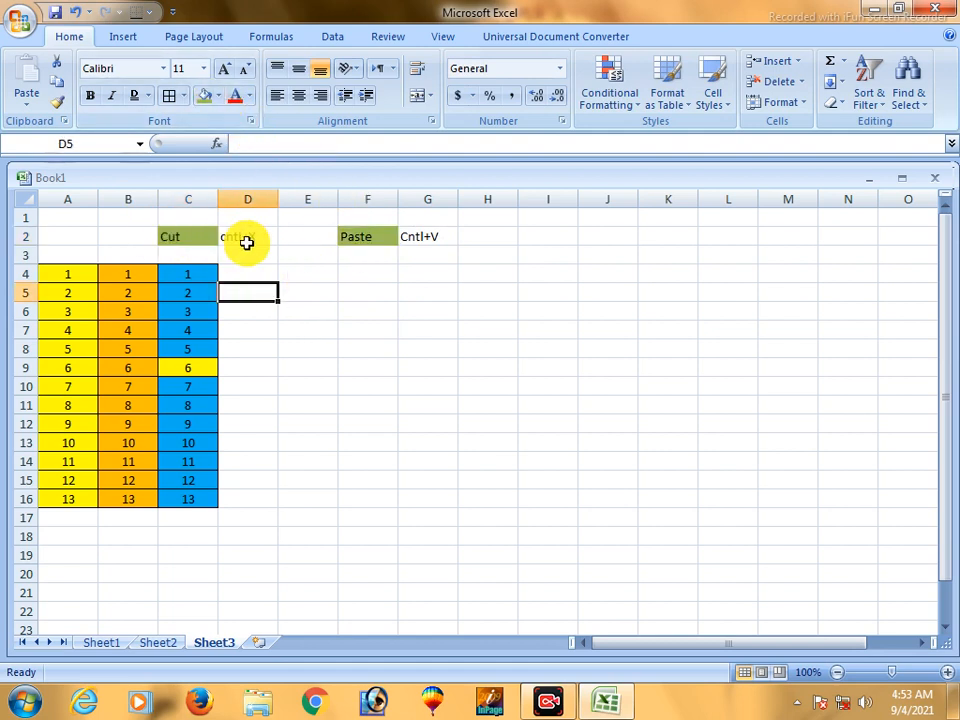
- Note the copy shortcut by entering "Copy" in I2 and "Cntl+C" in J2
click(418, 240)
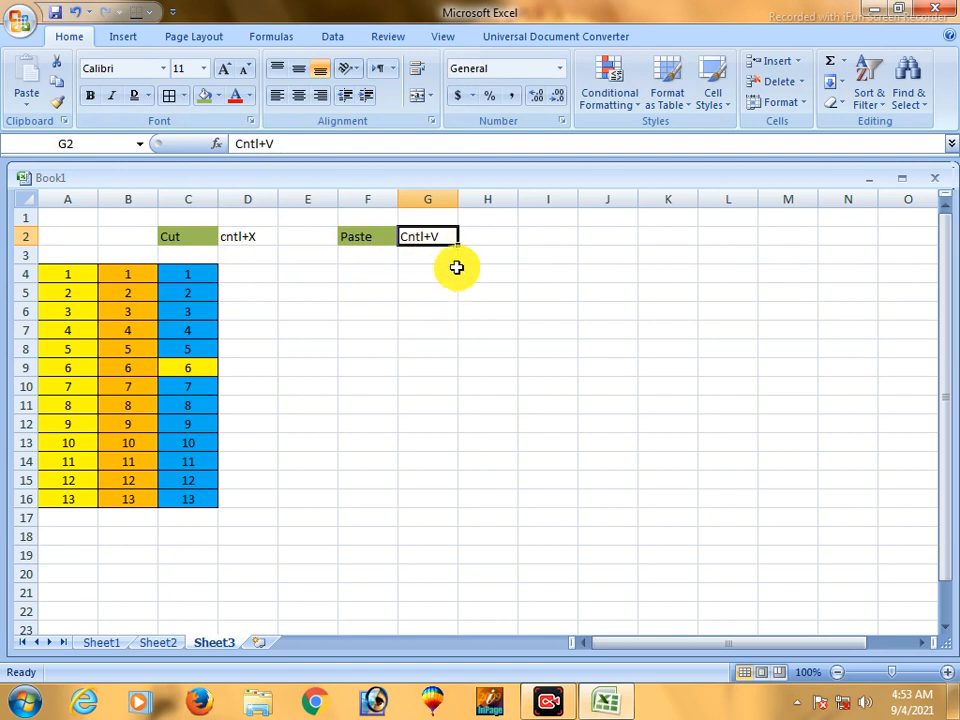
click(524, 242)
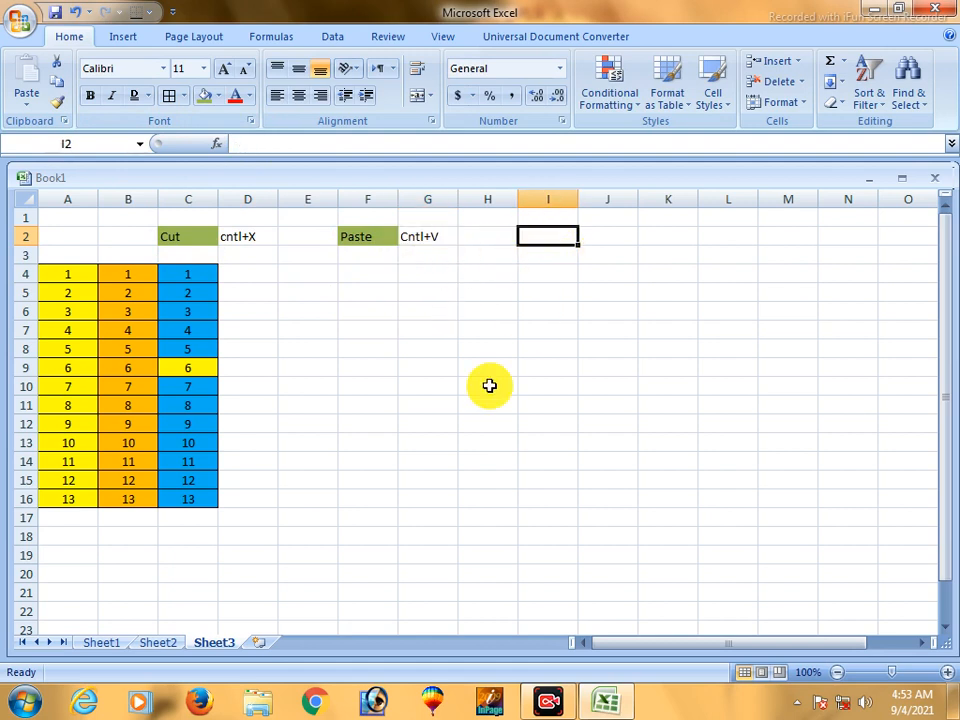
text(Copy)
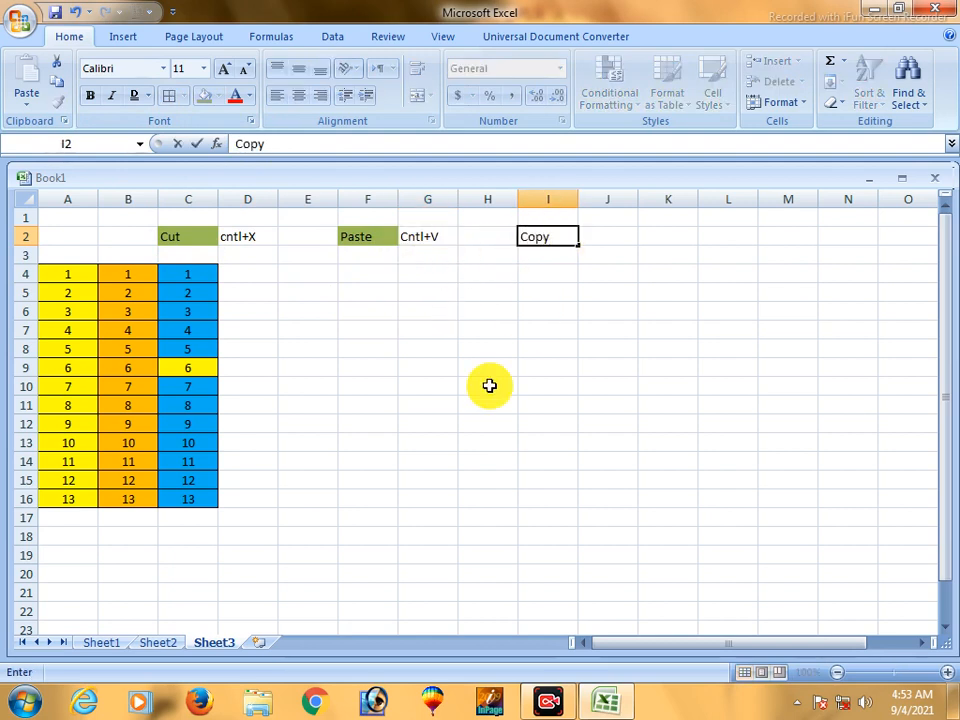
key(Tab)
text(C)
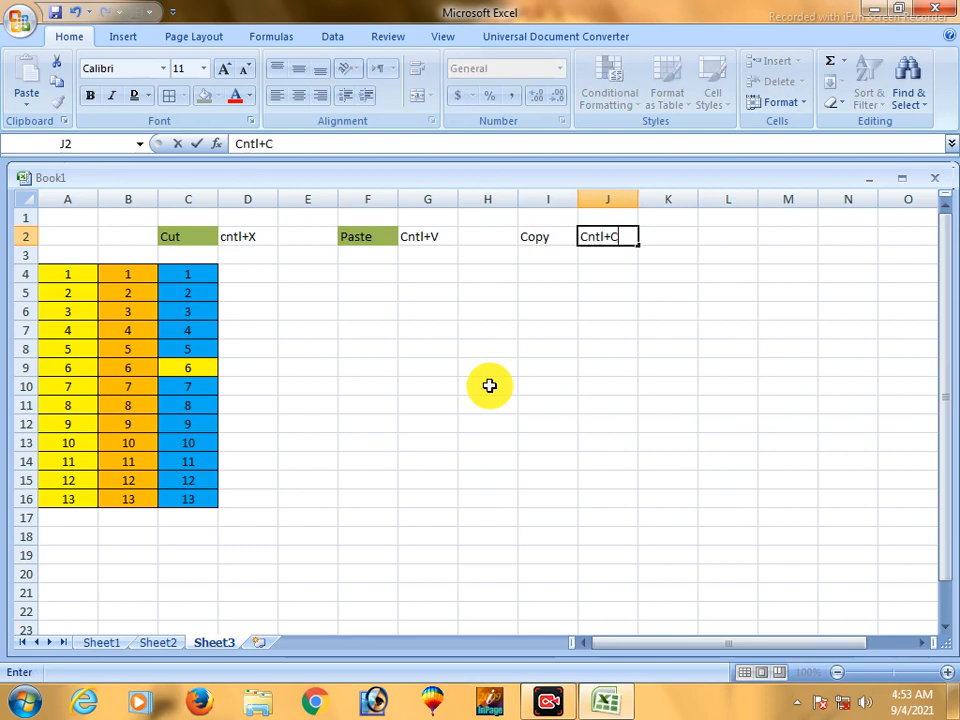
- Apply the same olive green fill to the Copy label in I2
click(550, 240)
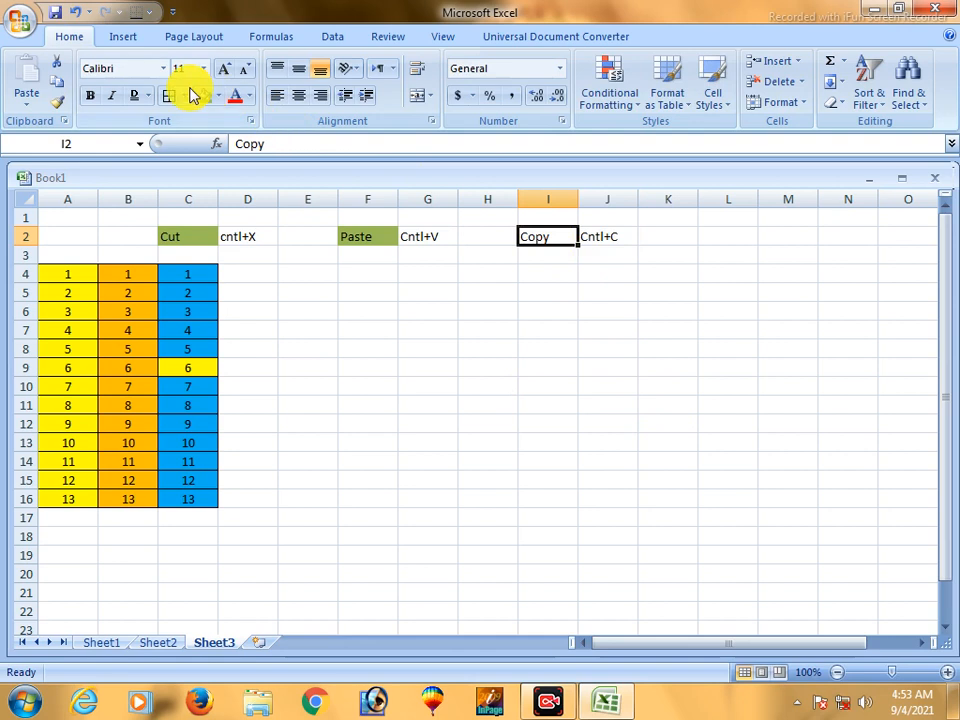
click(185, 95)
click(204, 95)
click(563, 326)
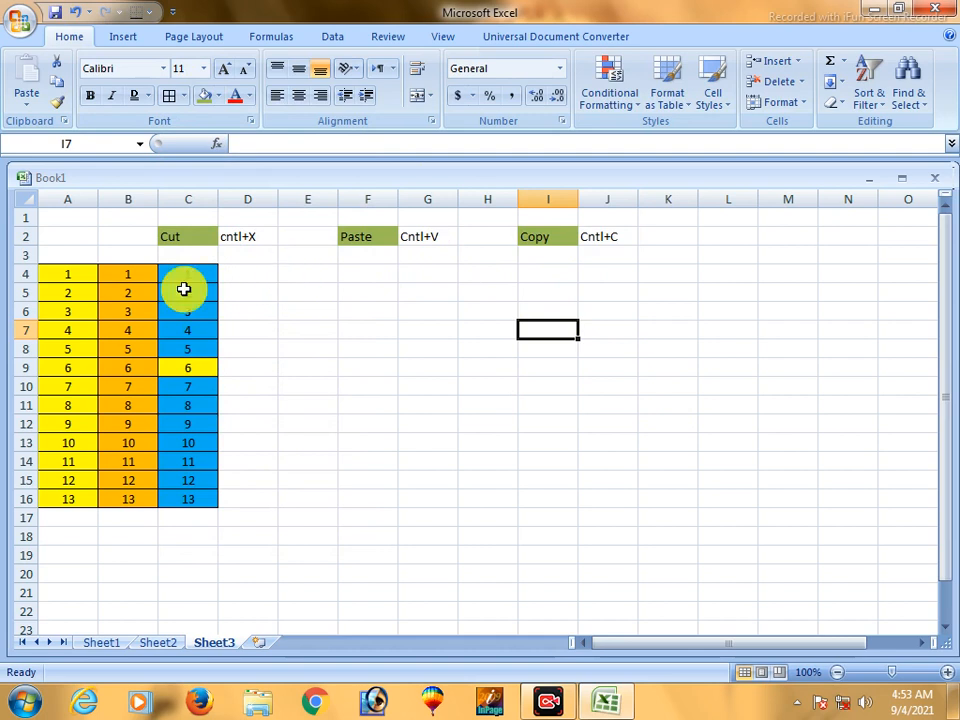
- Copy the table in A4:C16 and paste a duplicate starting at cell E4
drag(58, 274, 167, 499)
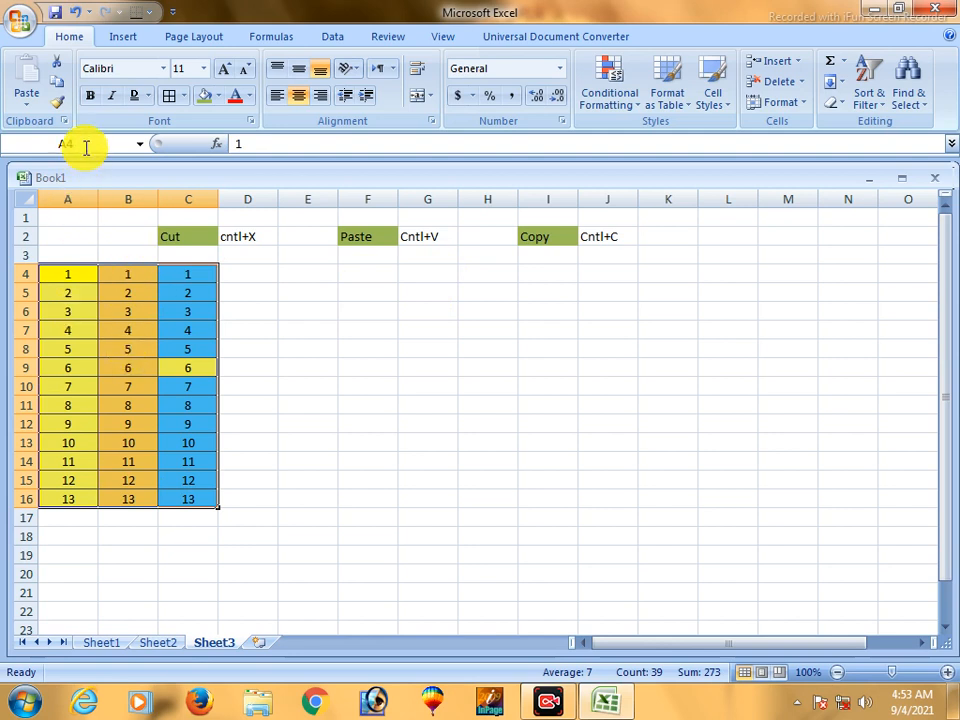
click(57, 88)
click(302, 273)
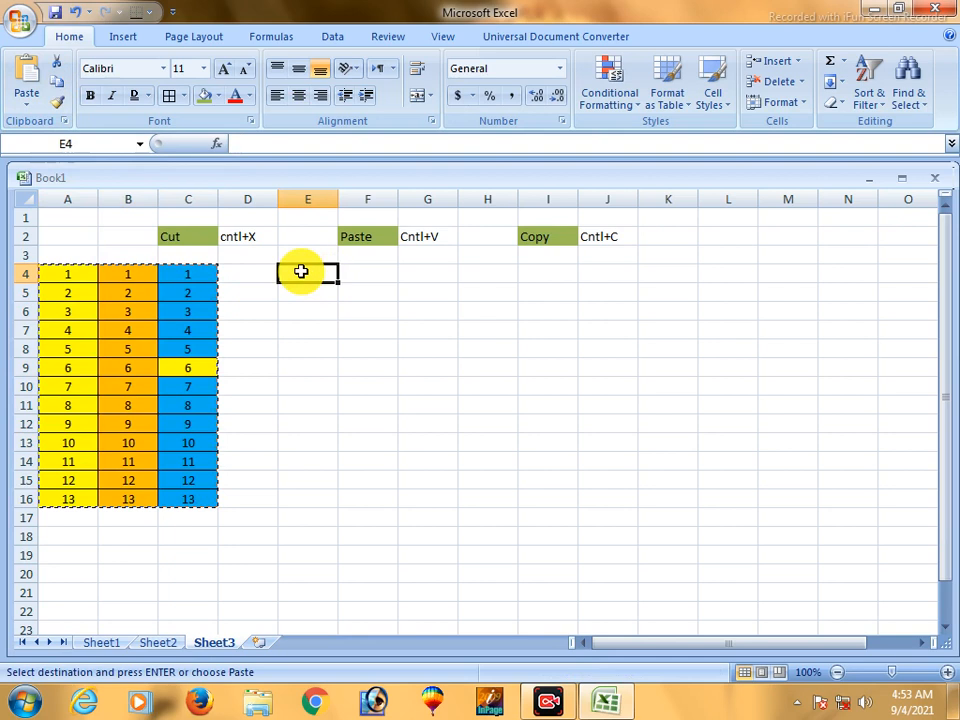
click(25, 70)
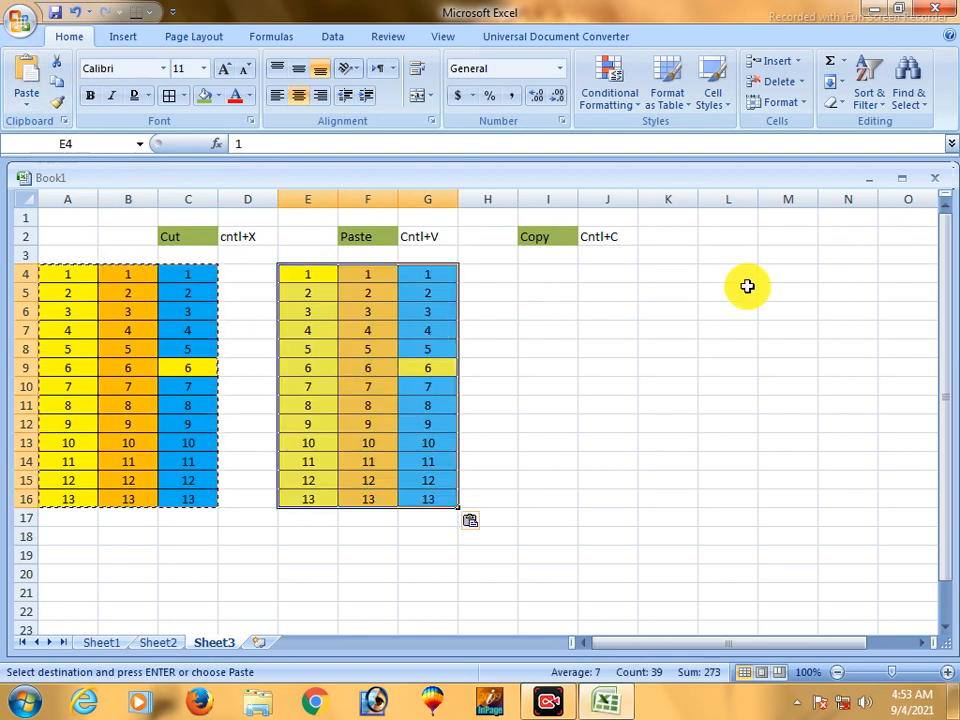
- Paste two more duplicates of the copied table, one starting at I4 and one at M4
click(559, 287)
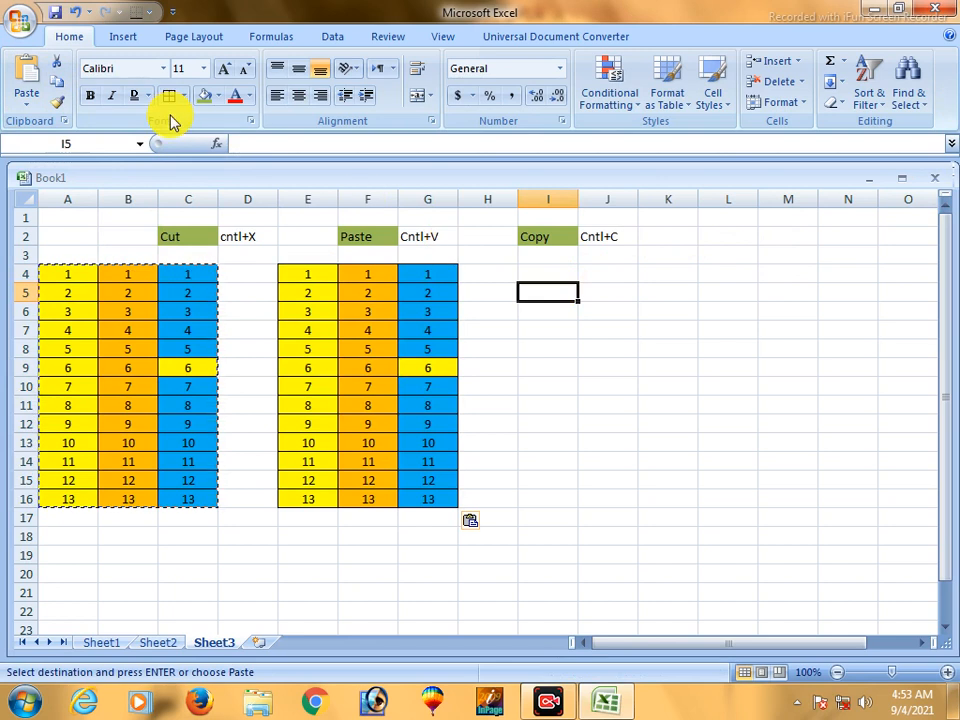
click(559, 277)
click(26, 78)
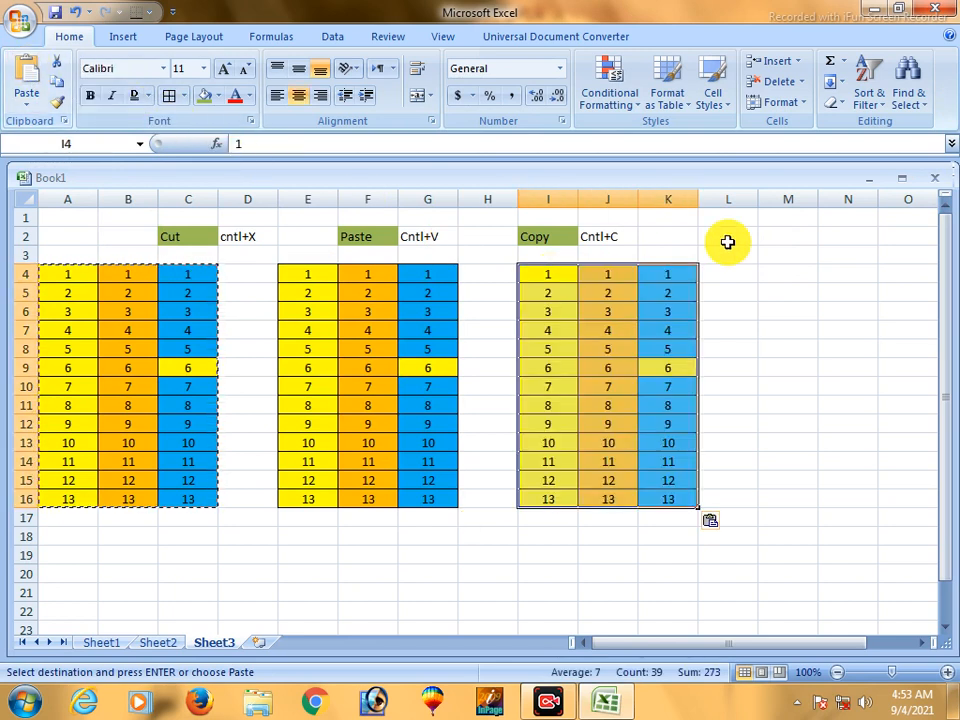
click(762, 272)
click(26, 80)
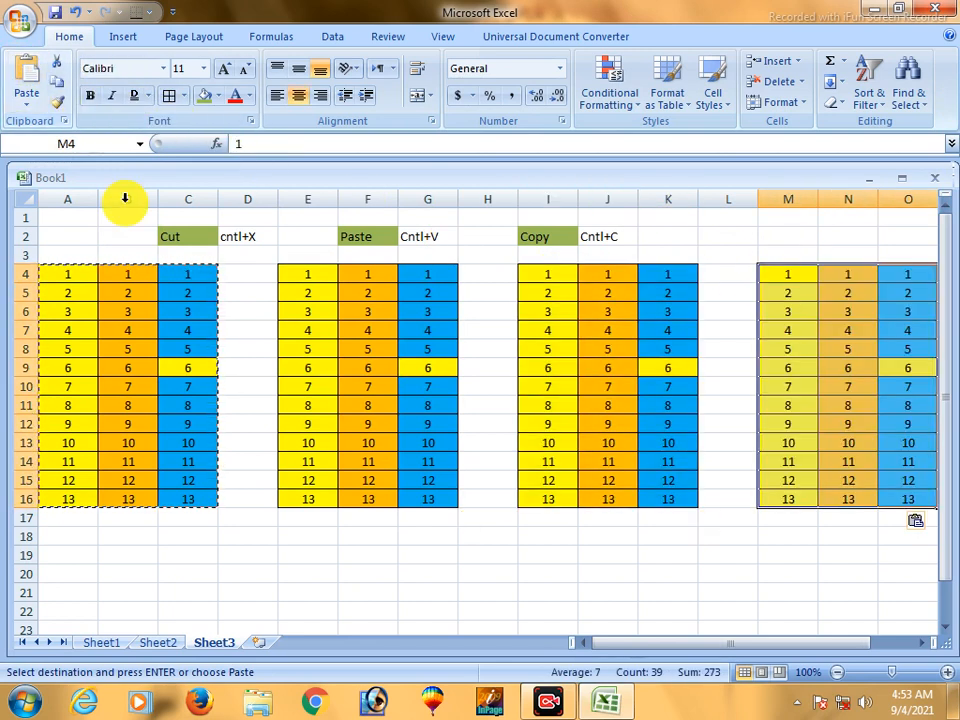
- Paste four more duplicates of the copied table, starting at cells A18, E18, I18 and M18
click(85, 532)
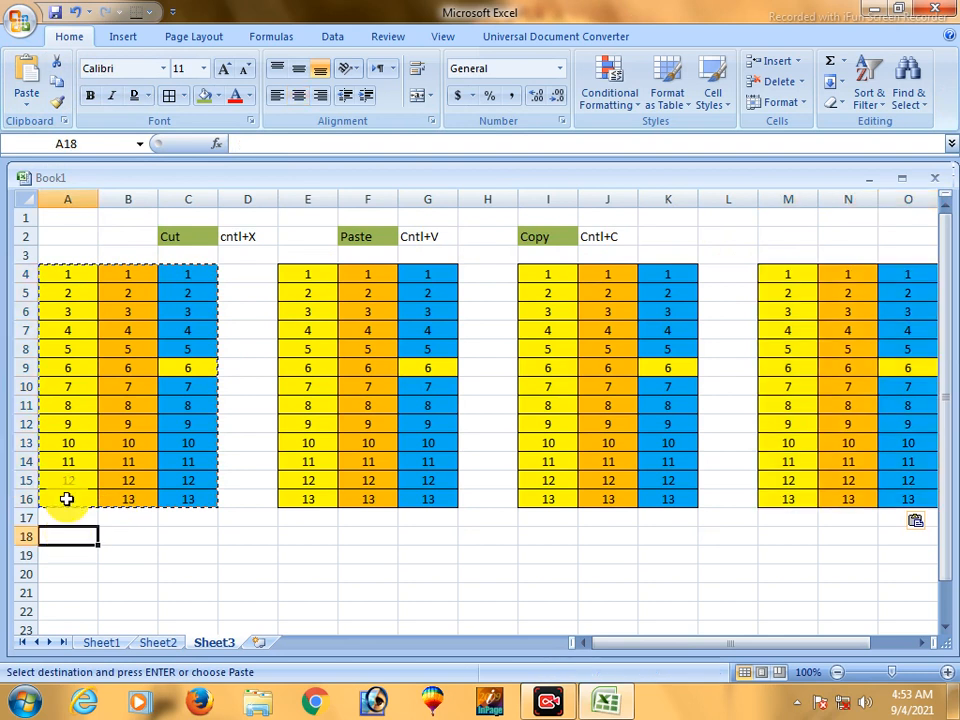
click(30, 78)
click(317, 538)
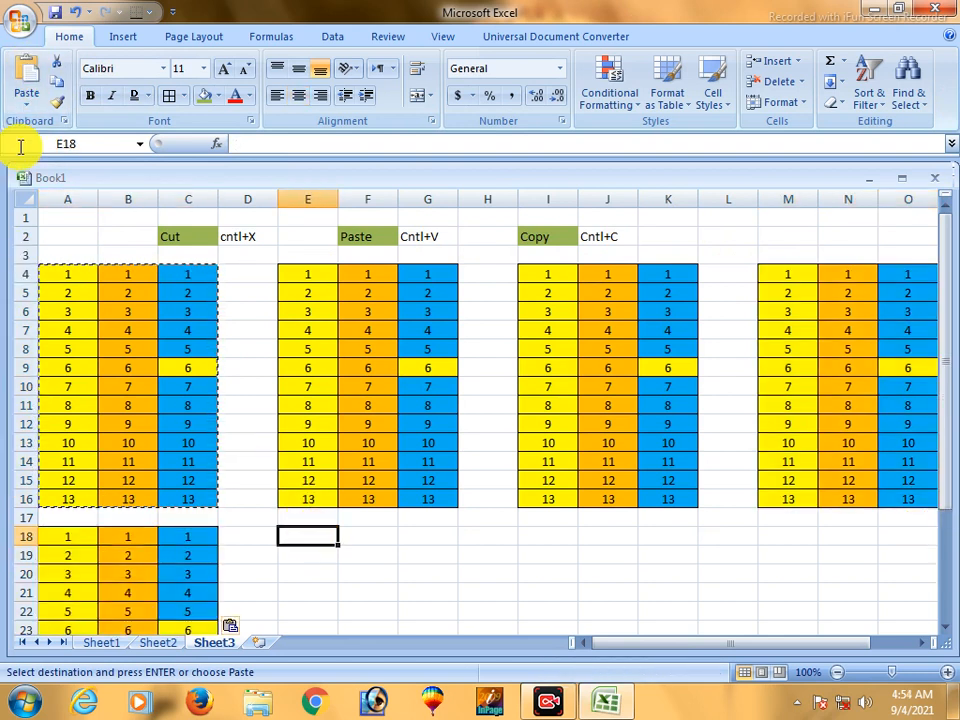
click(28, 78)
click(549, 538)
click(26, 81)
click(787, 537)
click(36, 80)
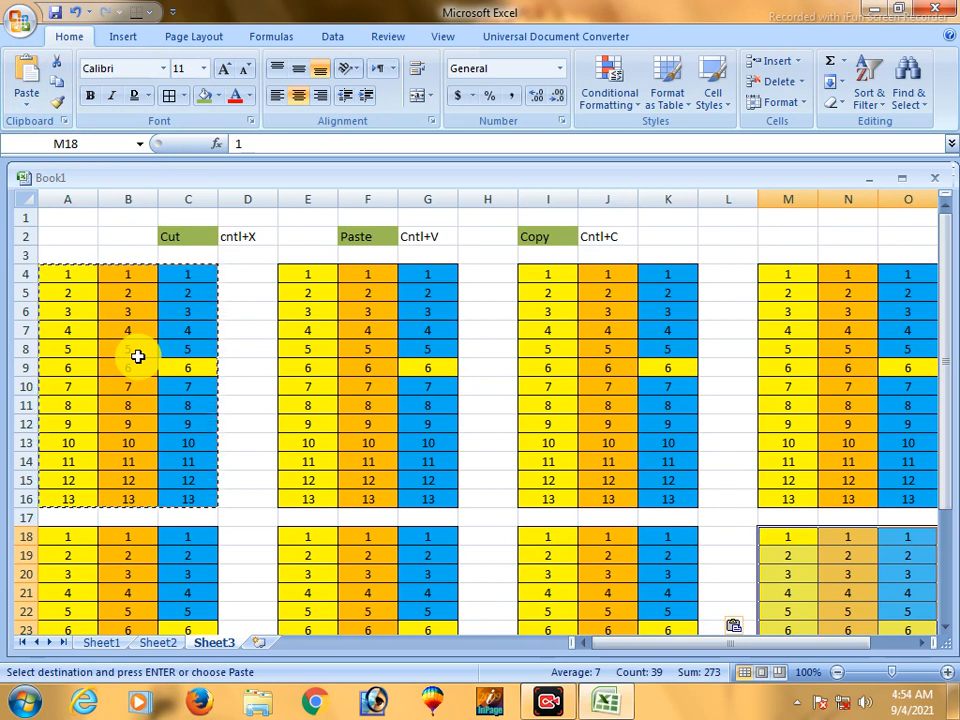
- Undo all the table pastes so only the original table in A4:C16 remains
key(ctrl+z)
key(ctrl+z)
key(ctrl+z)
key(ctrl+z)
key(ctrl+z)
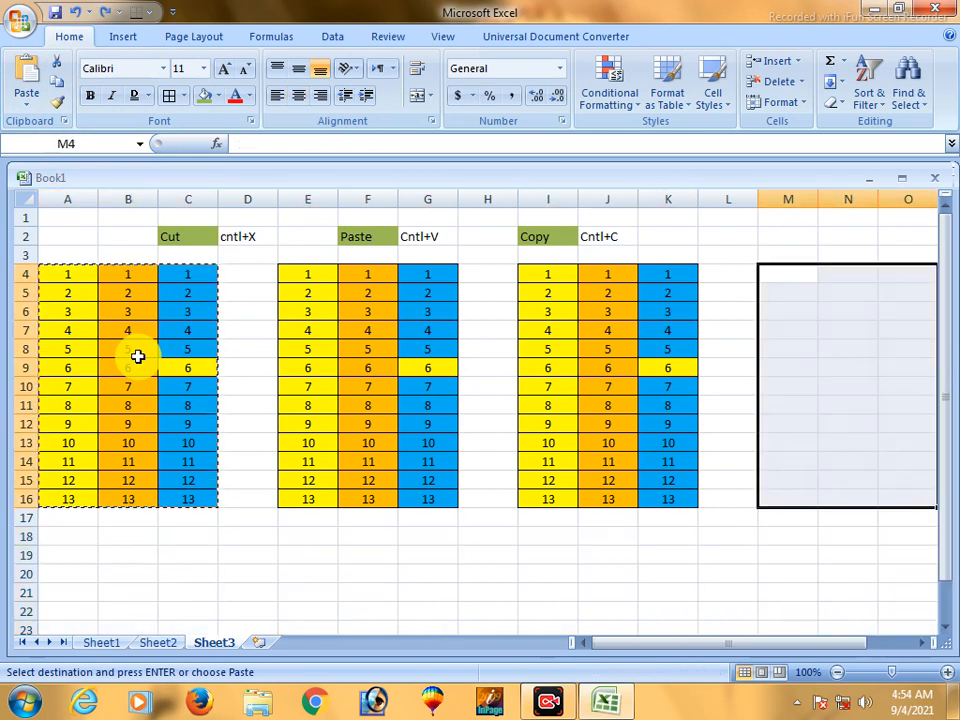
key(ctrl+z)
key(ctrl+z)
click(343, 368)
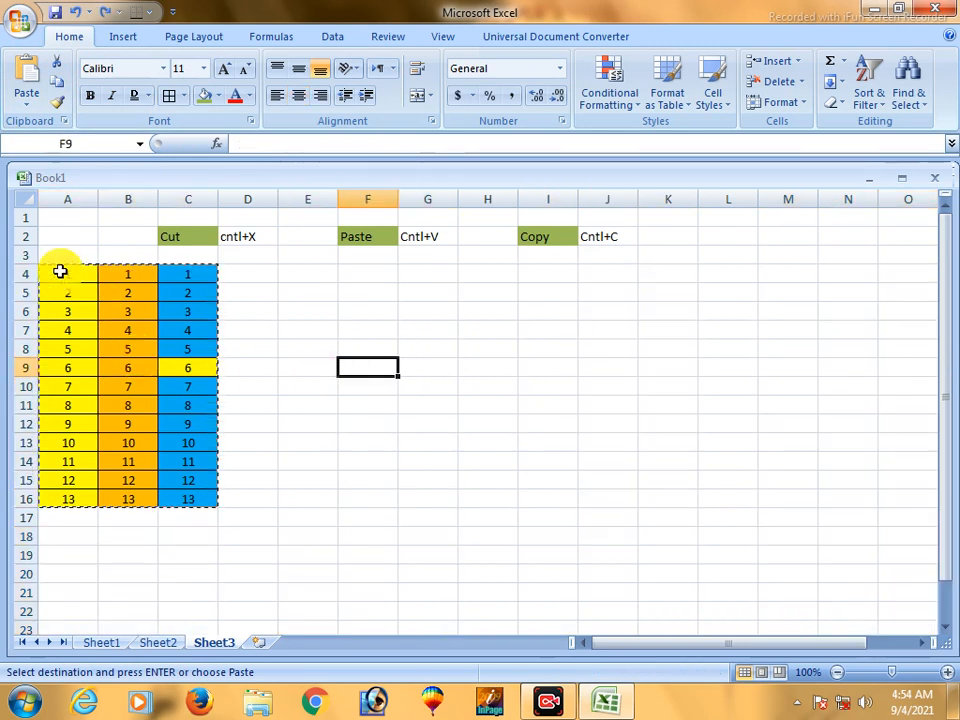
- Cut the table in A4:C16 and paste it starting at cell F4
drag(45, 270, 190, 494)
click(318, 485)
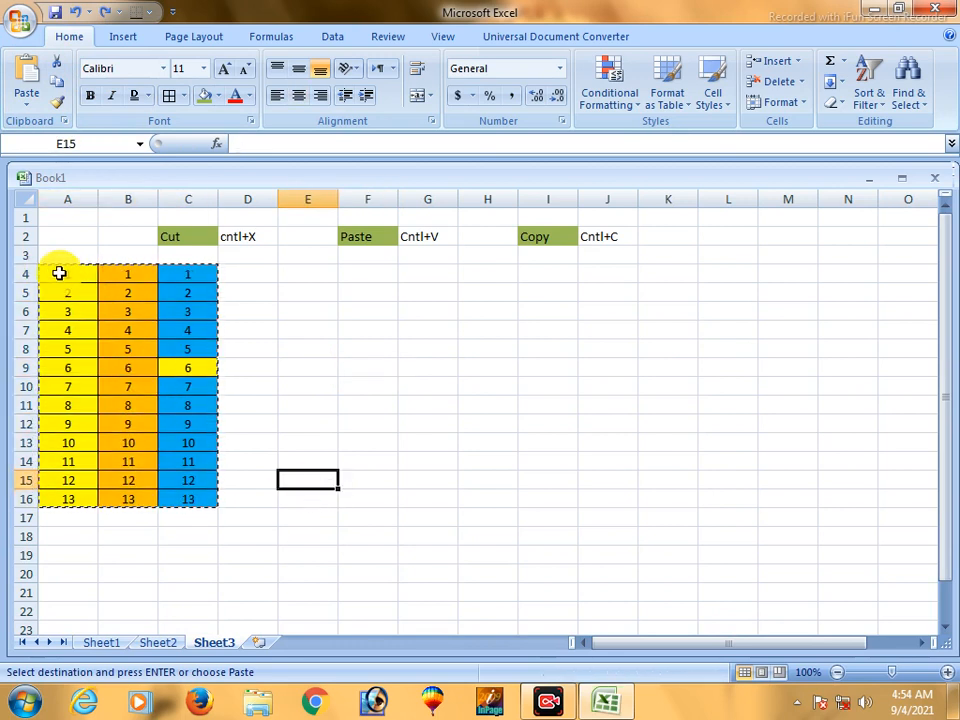
drag(59, 272, 189, 497)
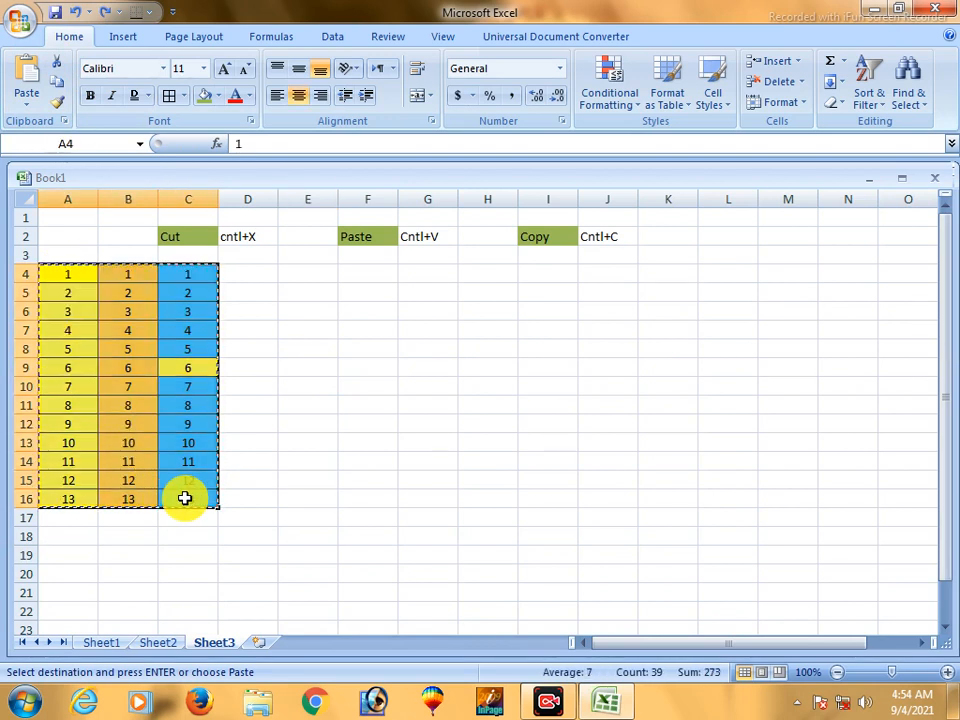
click(368, 273)
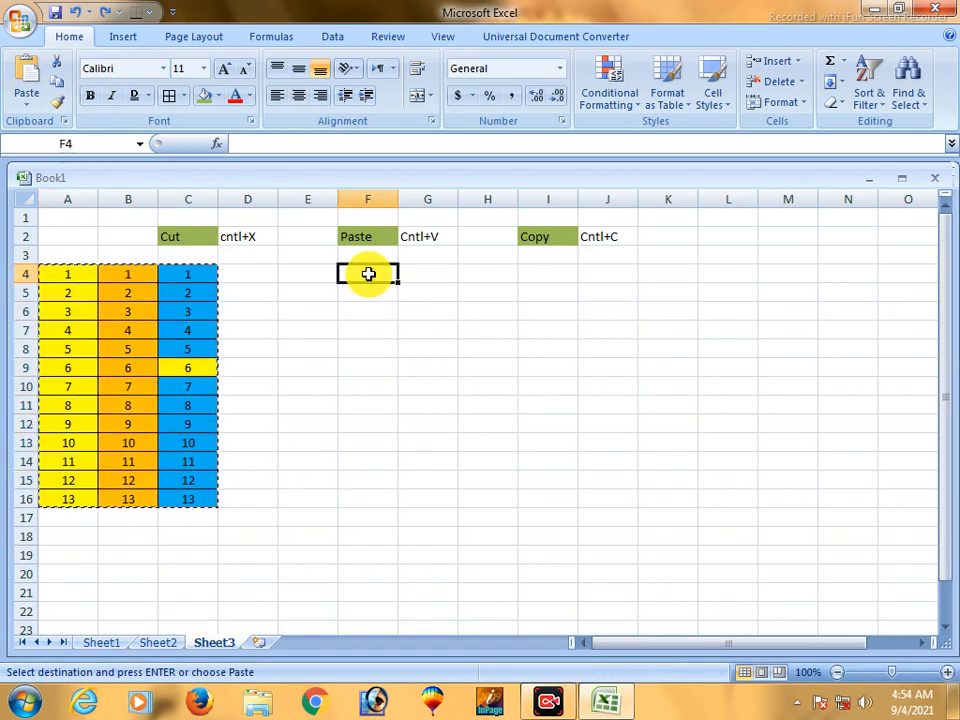
key(ctrl+v)
click(265, 330)
drag(353, 266, 504, 480)
click(547, 442)
drag(357, 266, 478, 497)
click(561, 437)
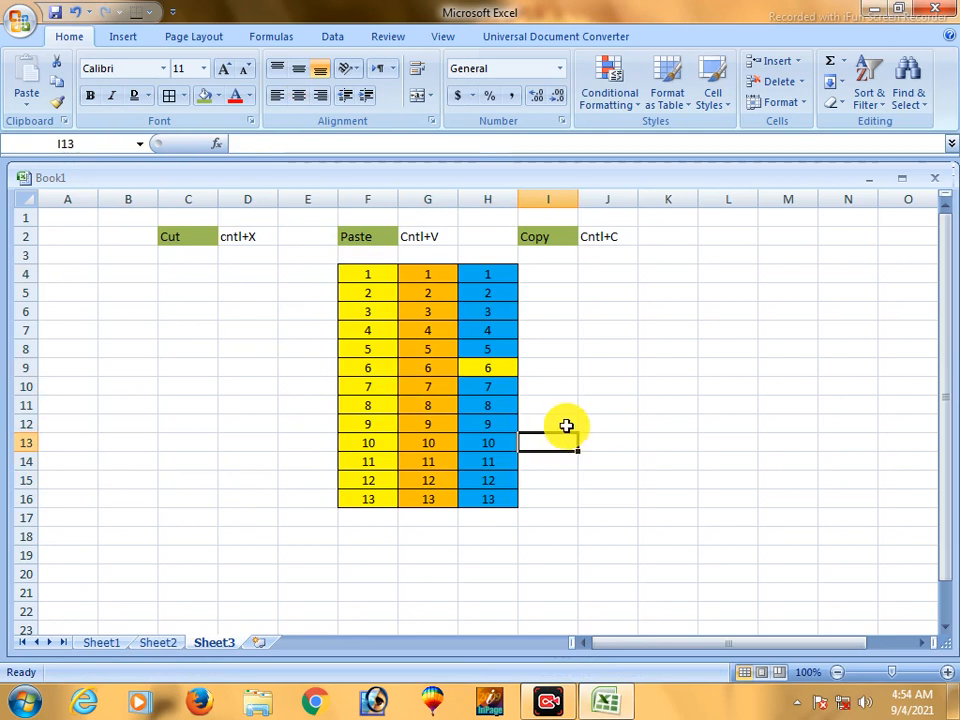
click(566, 424)
drag(371, 270, 488, 499)
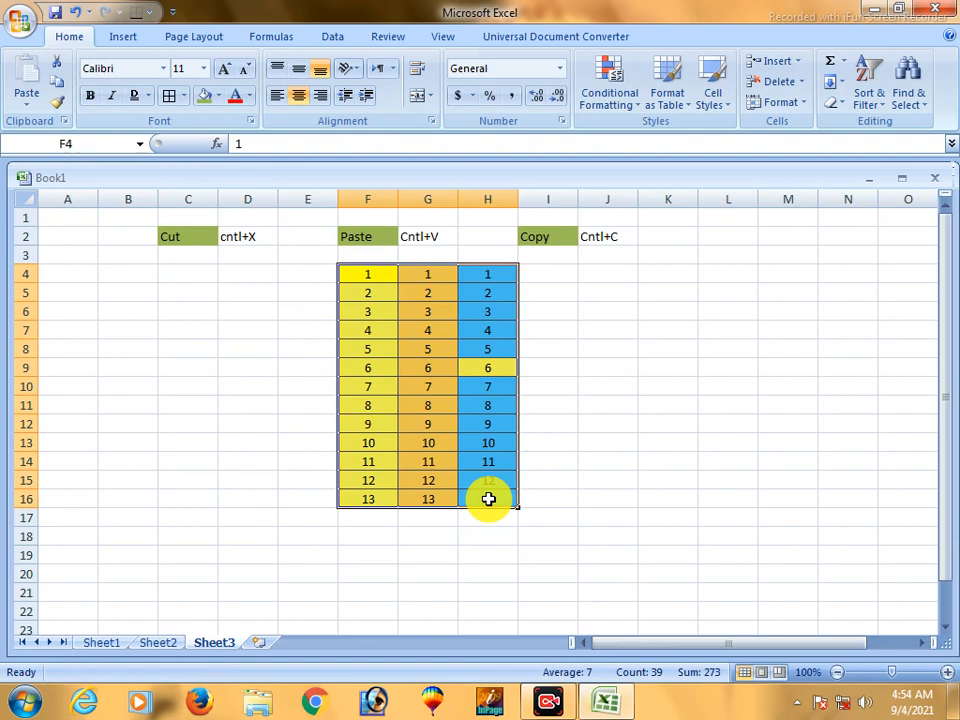
click(392, 386)
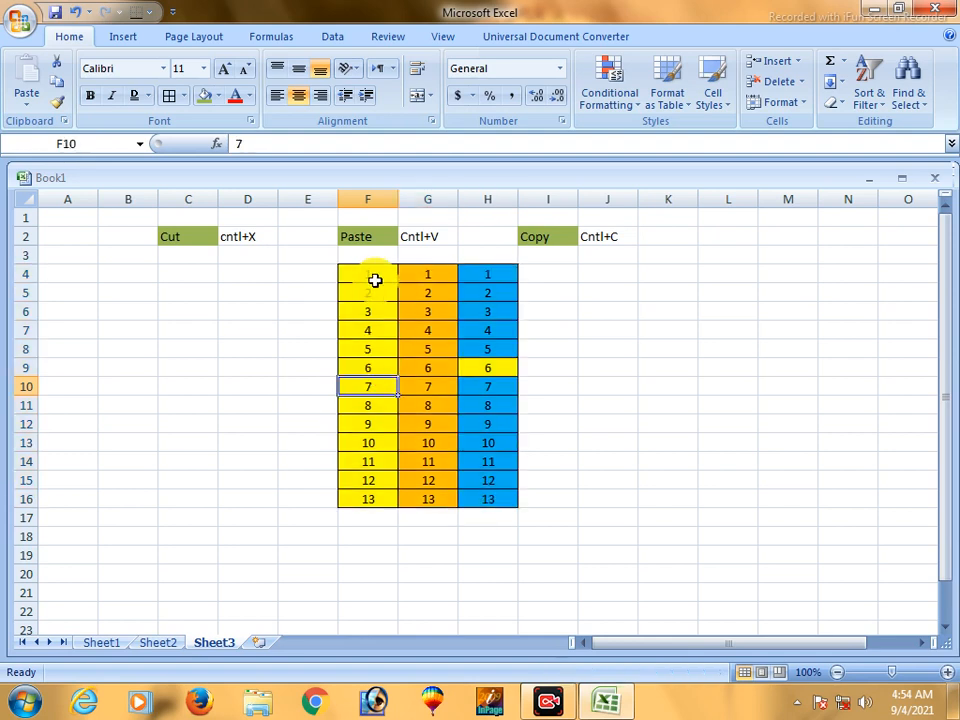
drag(370, 276, 493, 506)
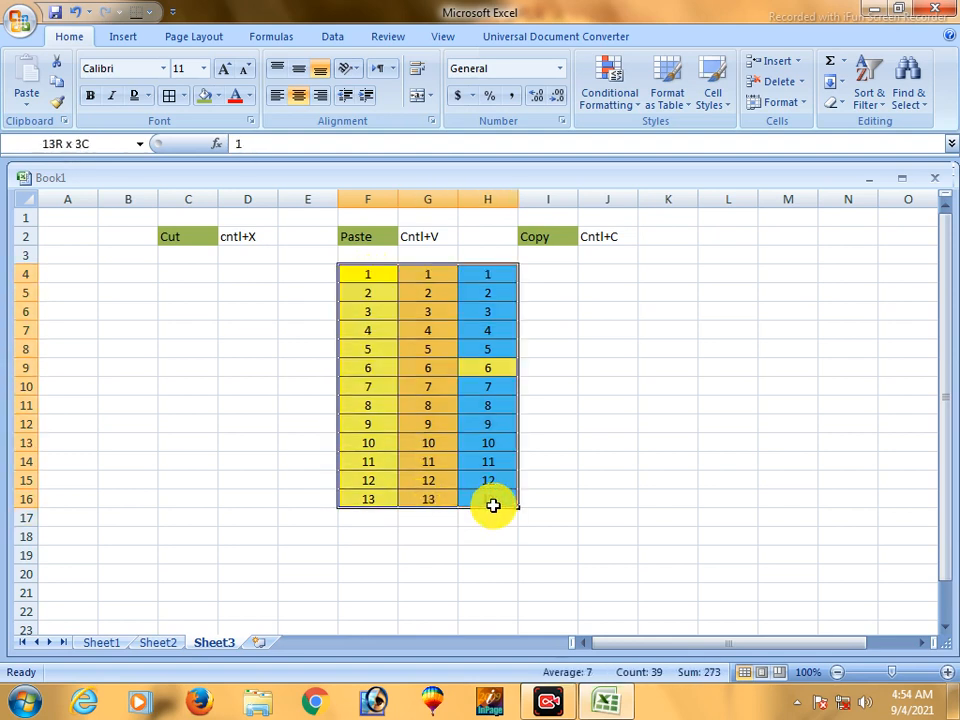
- Enter 10 in cell G20 and apply the same olive green fill as the command labels
click(435, 568)
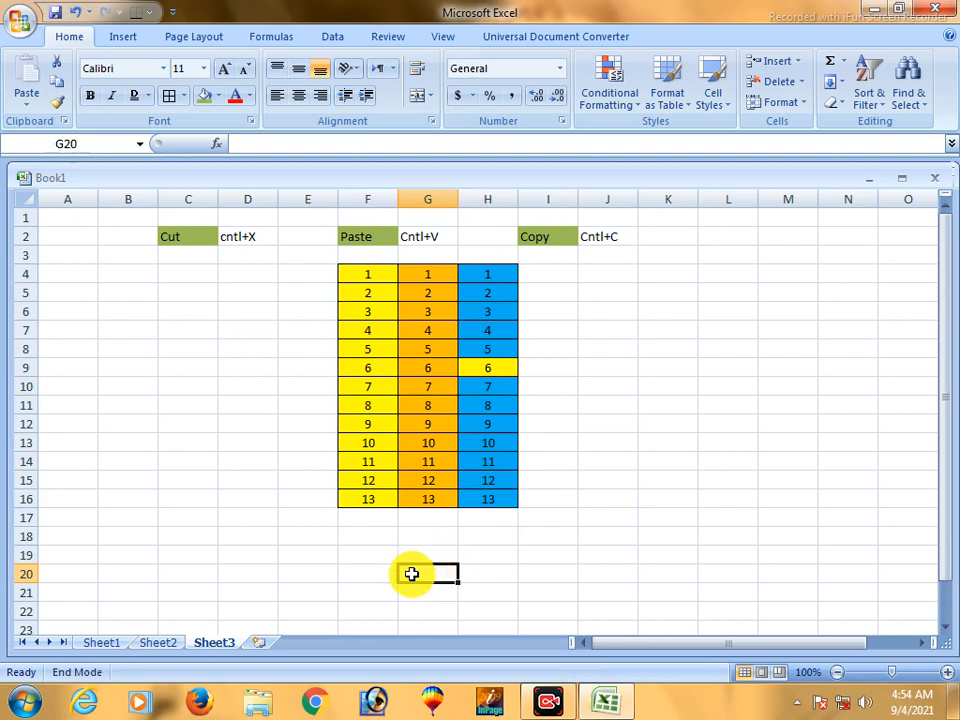
text(10)
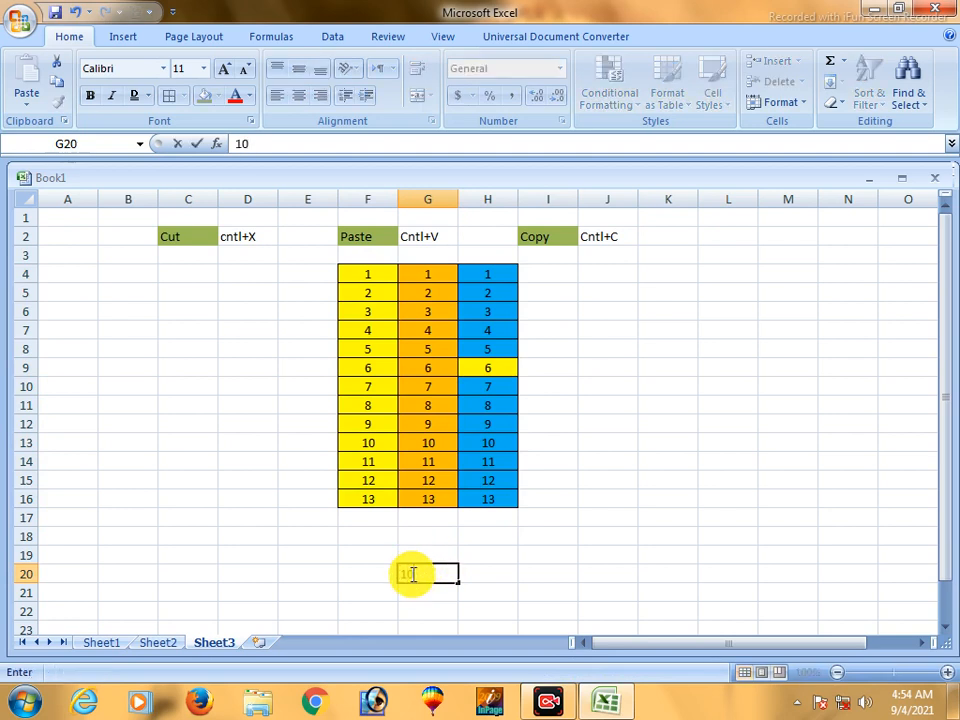
click(546, 557)
click(429, 573)
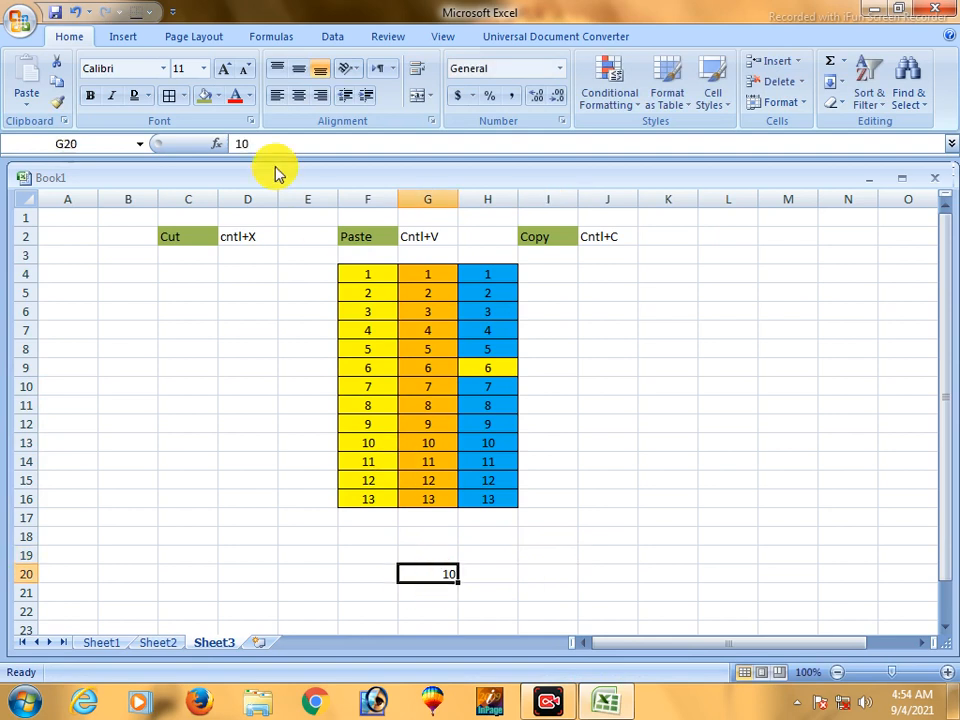
click(204, 100)
click(701, 364)
- Copy G20 and add its value to every number in F4:H16 using Paste Special with the Add operation
click(429, 572)
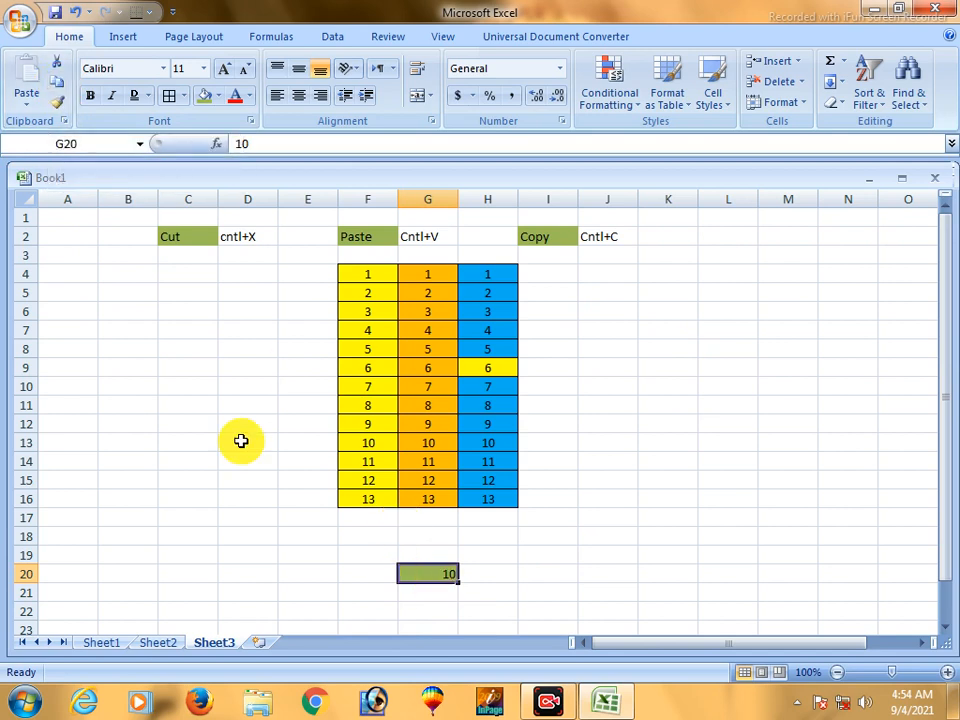
click(57, 88)
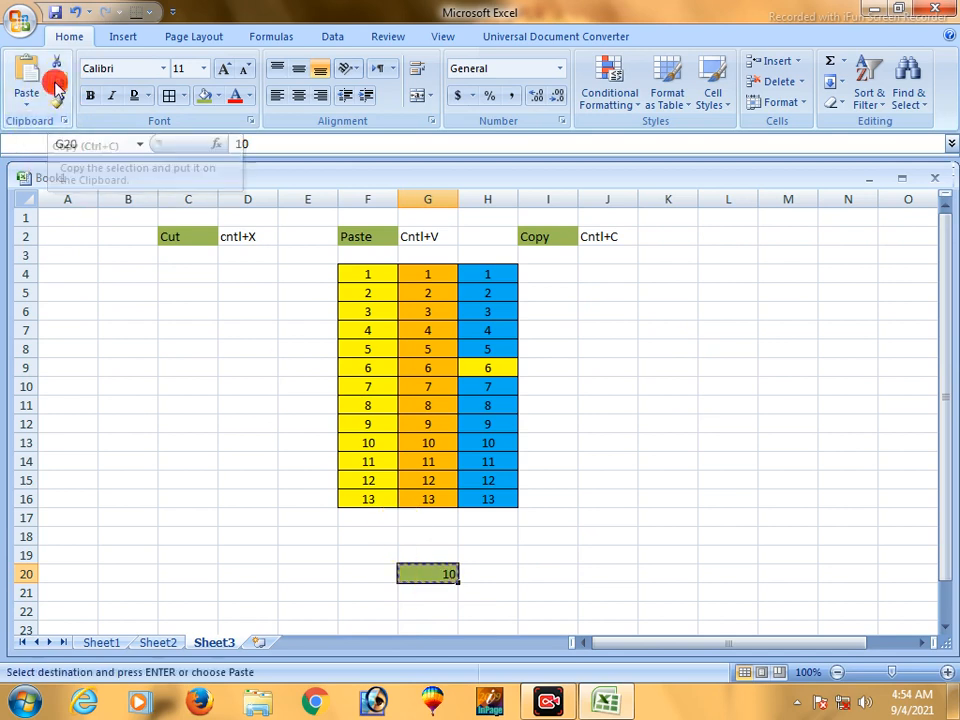
drag(358, 272, 491, 498)
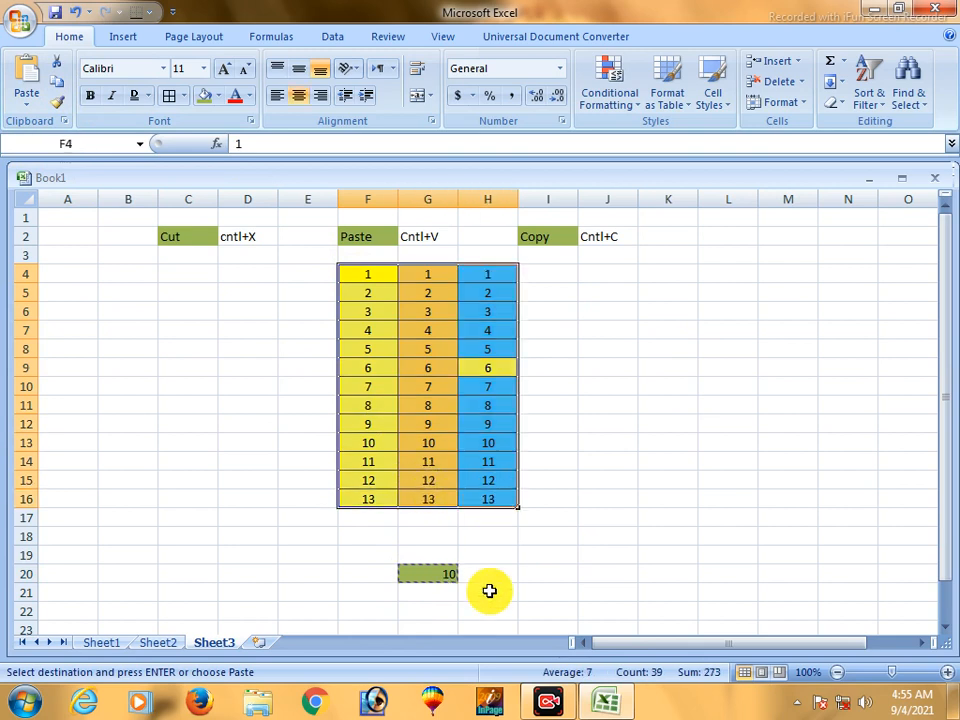
click(30, 105)
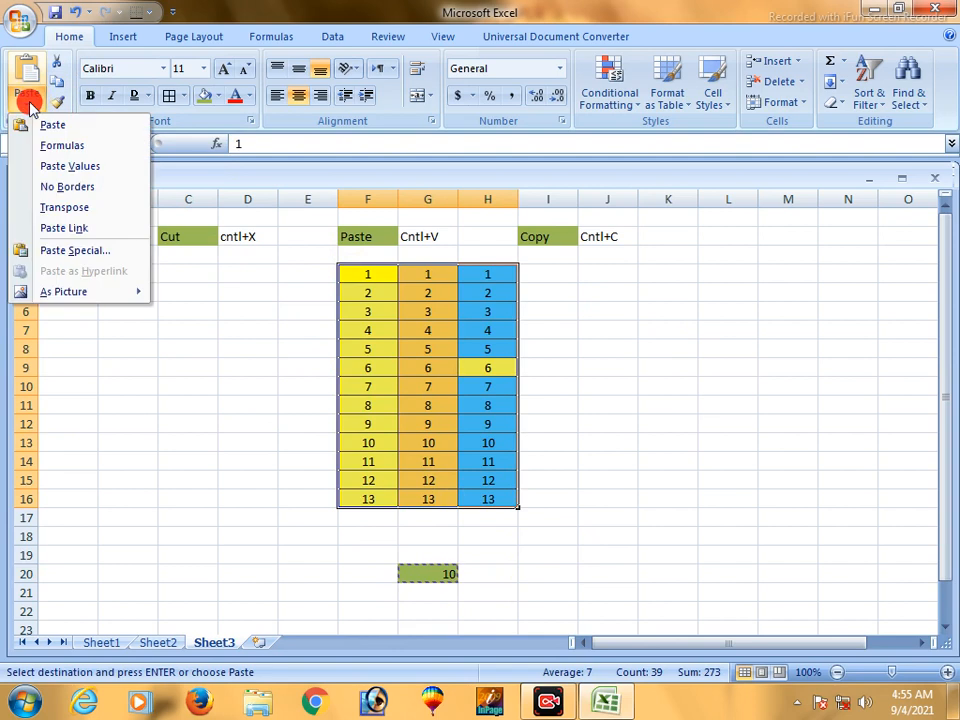
click(72, 260)
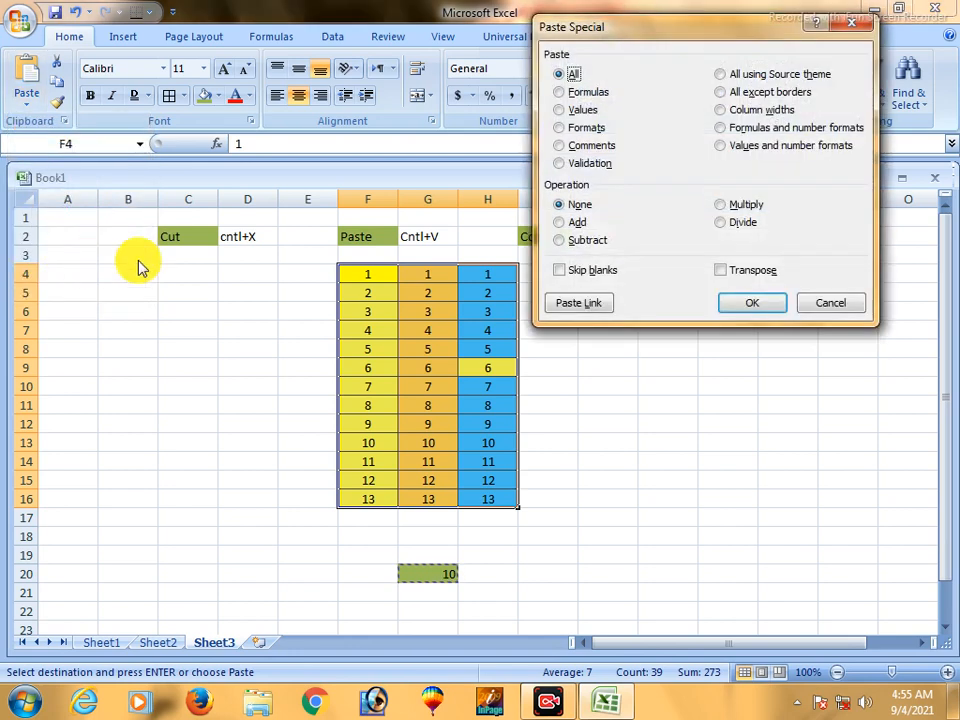
click(559, 222)
click(752, 302)
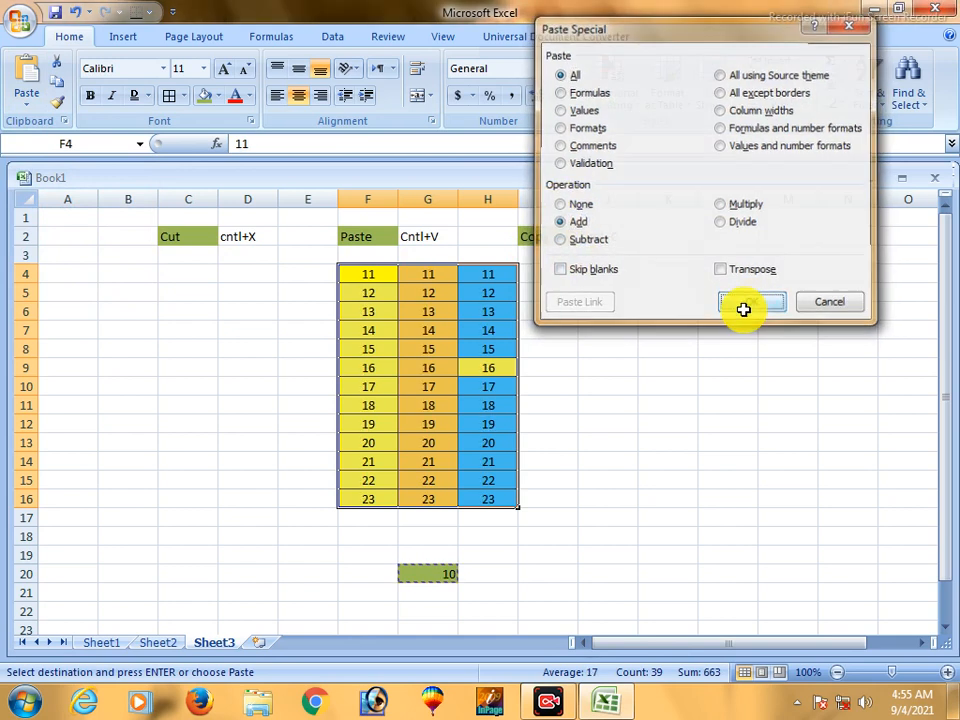
click(648, 383)
drag(345, 272, 540, 484)
click(577, 465)
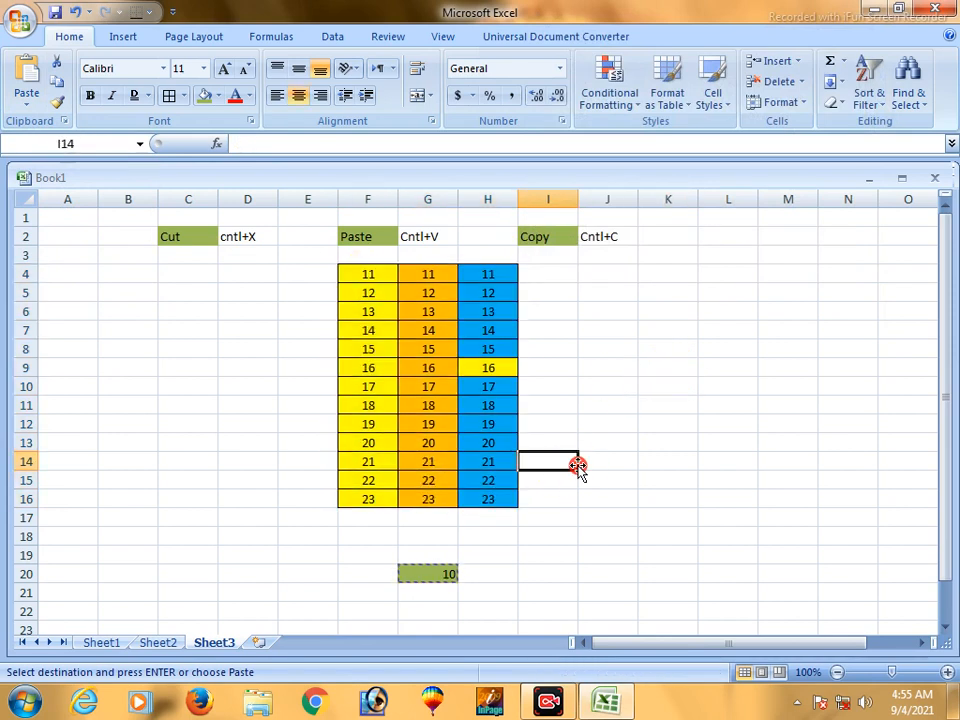
- Subtract the copied G20 value from every number in F4:H16 using Paste Special with the Subtract operation
click(416, 573)
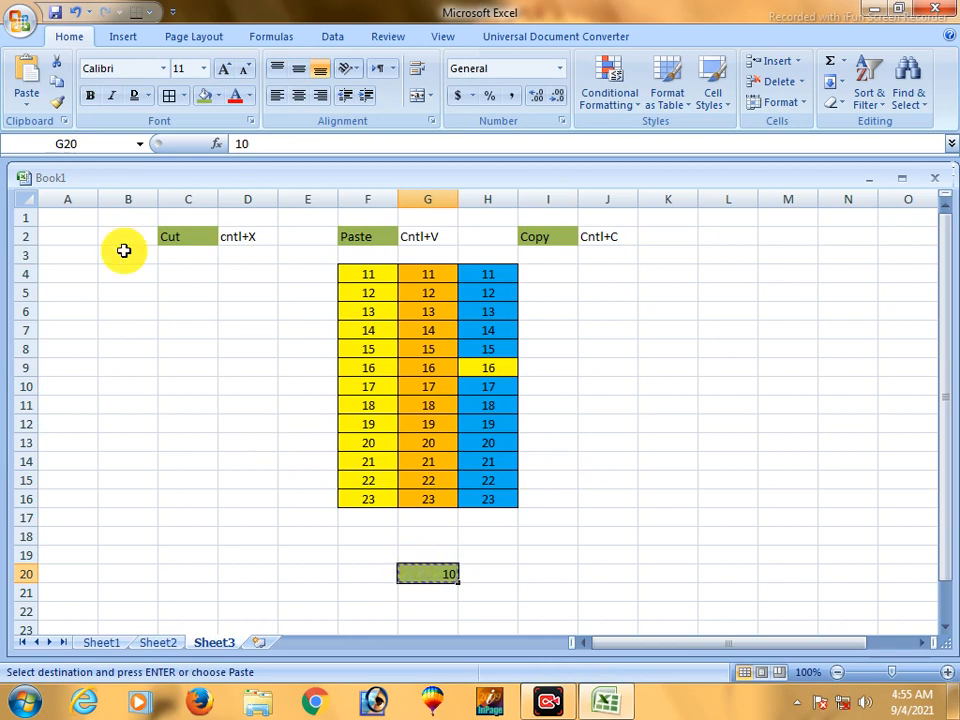
drag(377, 268, 487, 498)
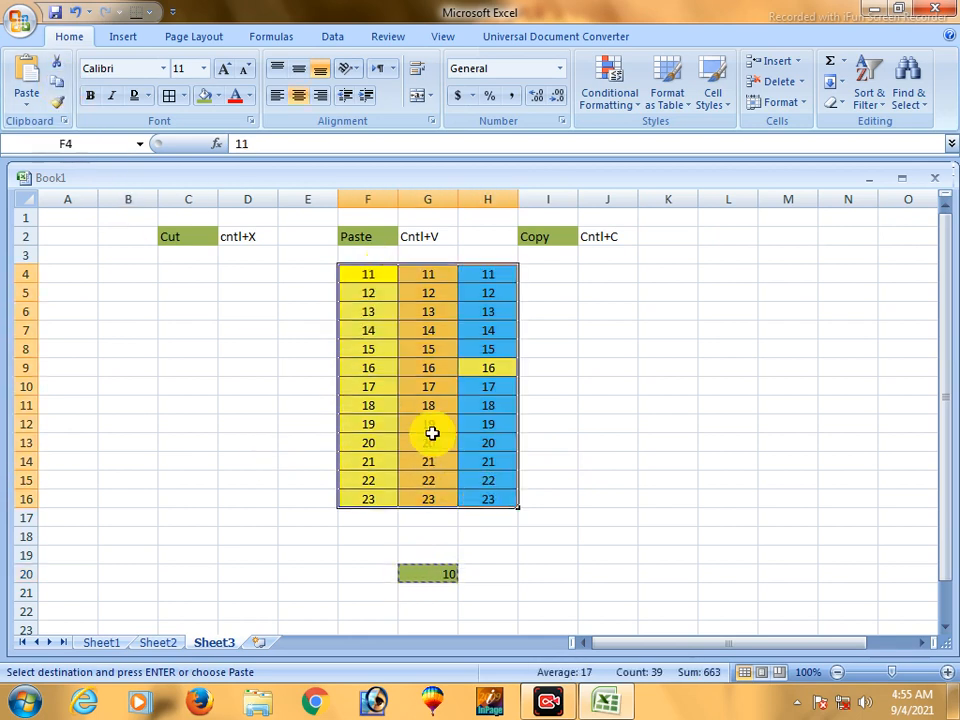
click(27, 100)
click(73, 252)
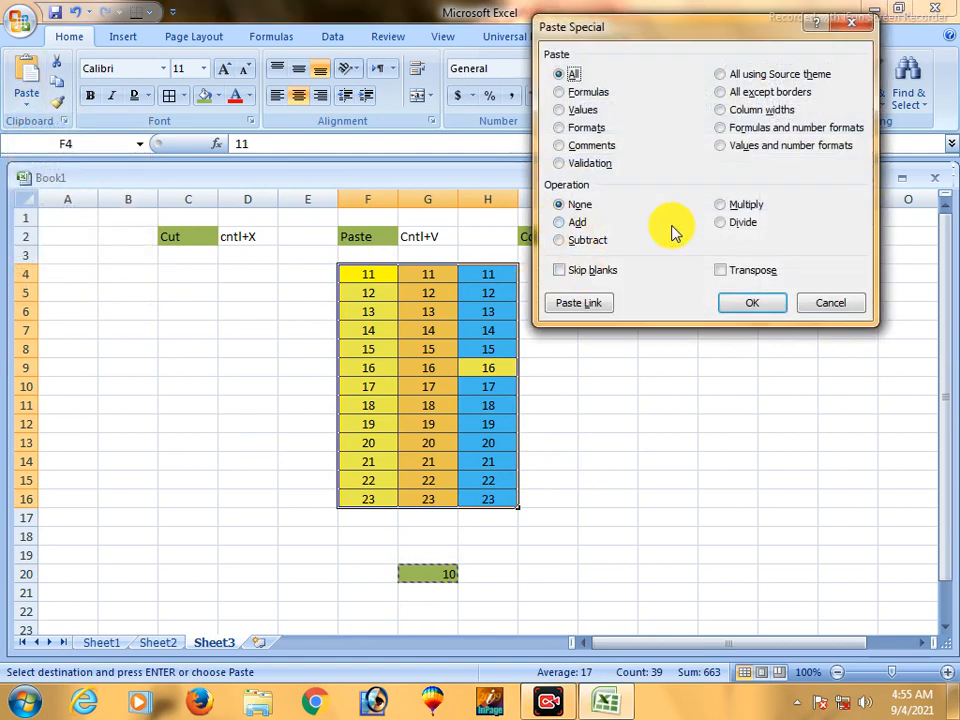
click(583, 241)
click(760, 304)
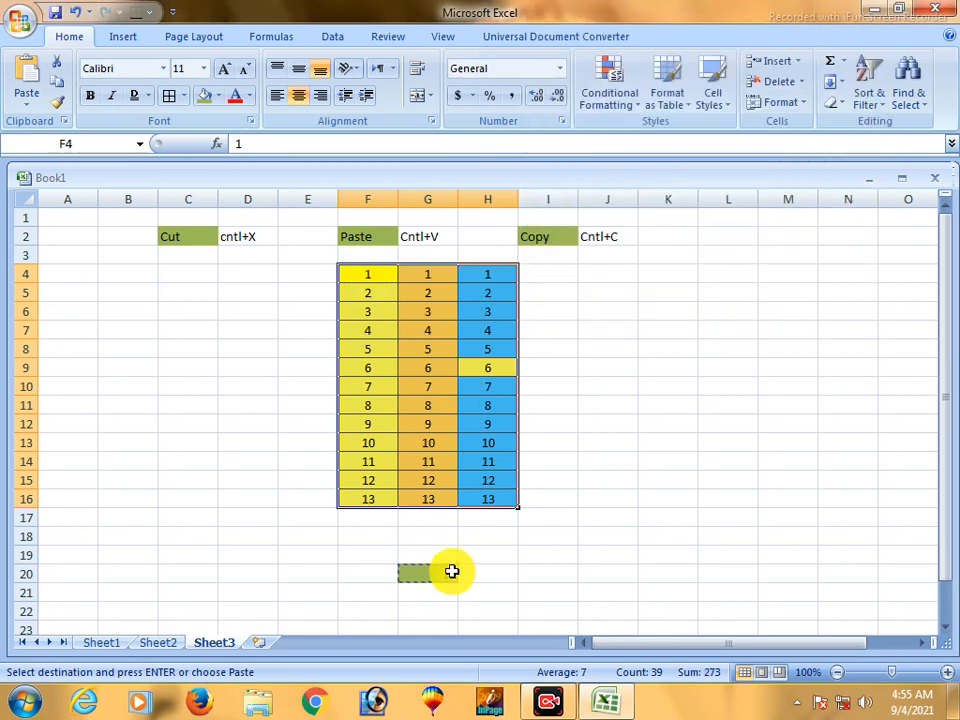
- Multiply every number in F4:H16 by the copied G20 value using Paste Special with the Multiply operation
click(440, 576)
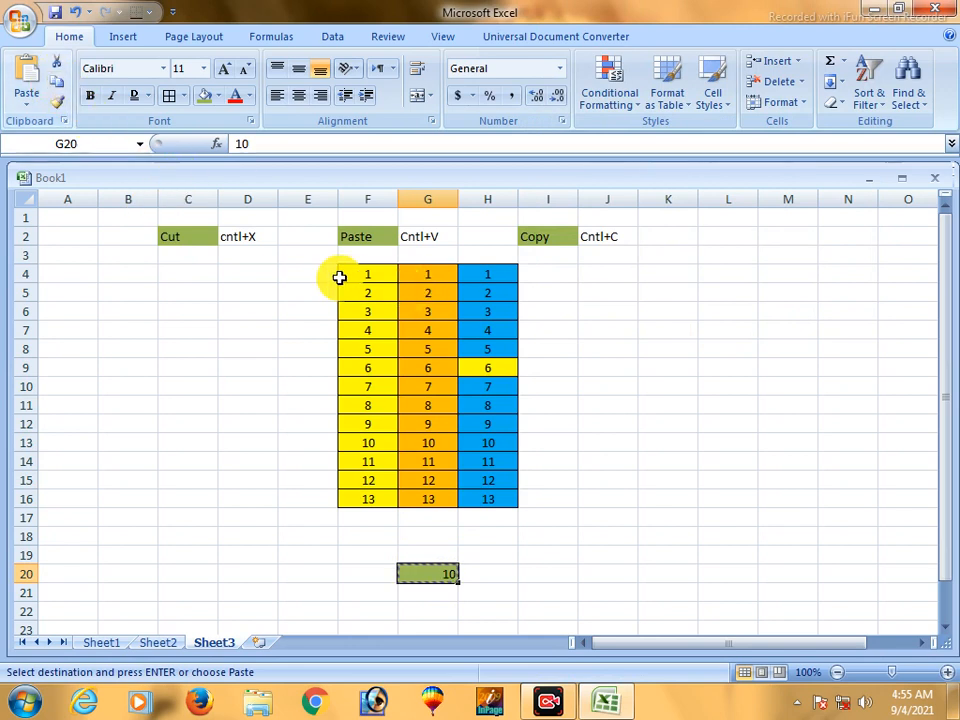
drag(357, 271, 465, 499)
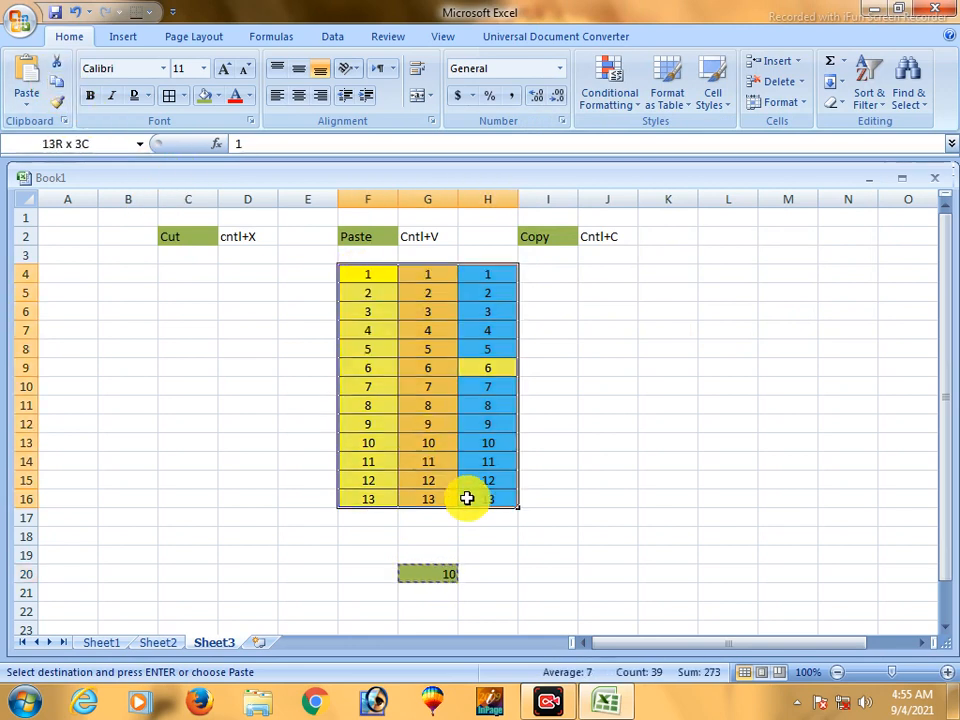
click(27, 101)
click(60, 250)
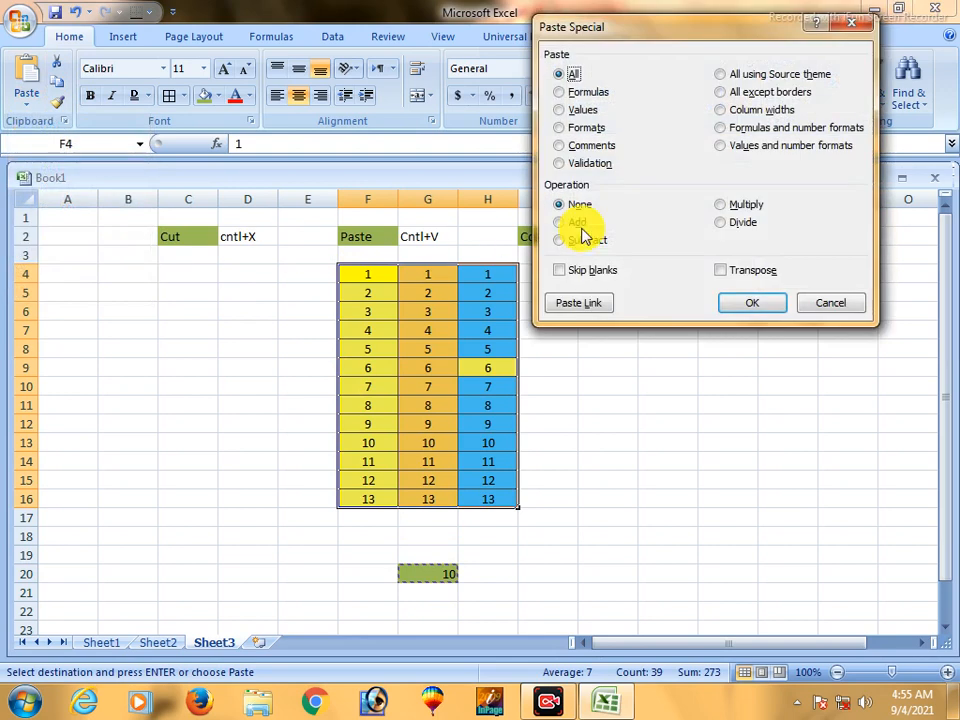
click(722, 205)
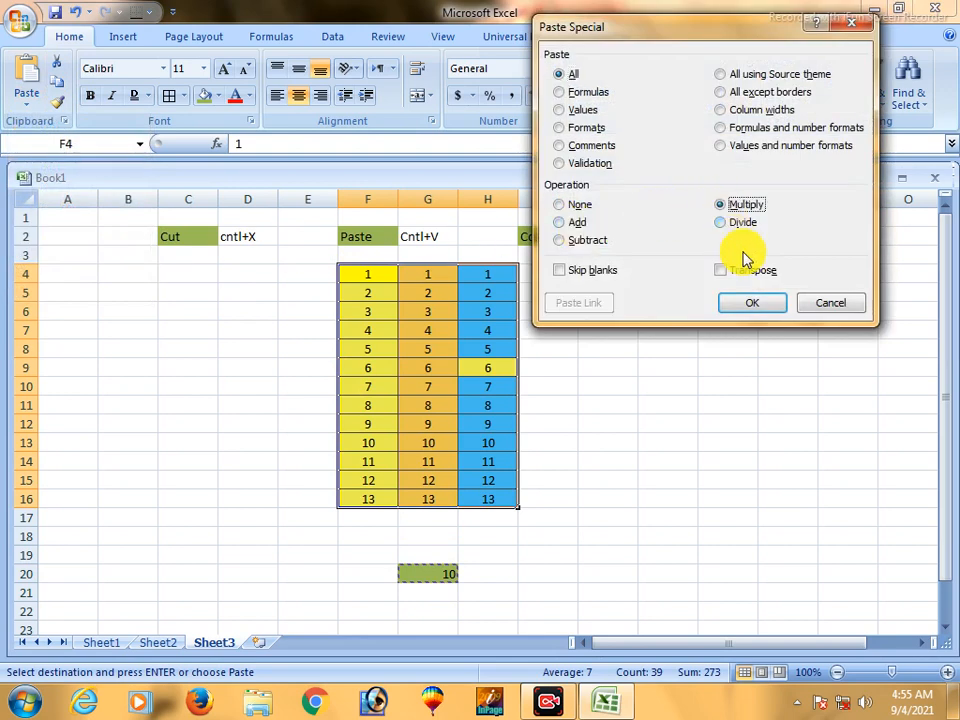
click(752, 303)
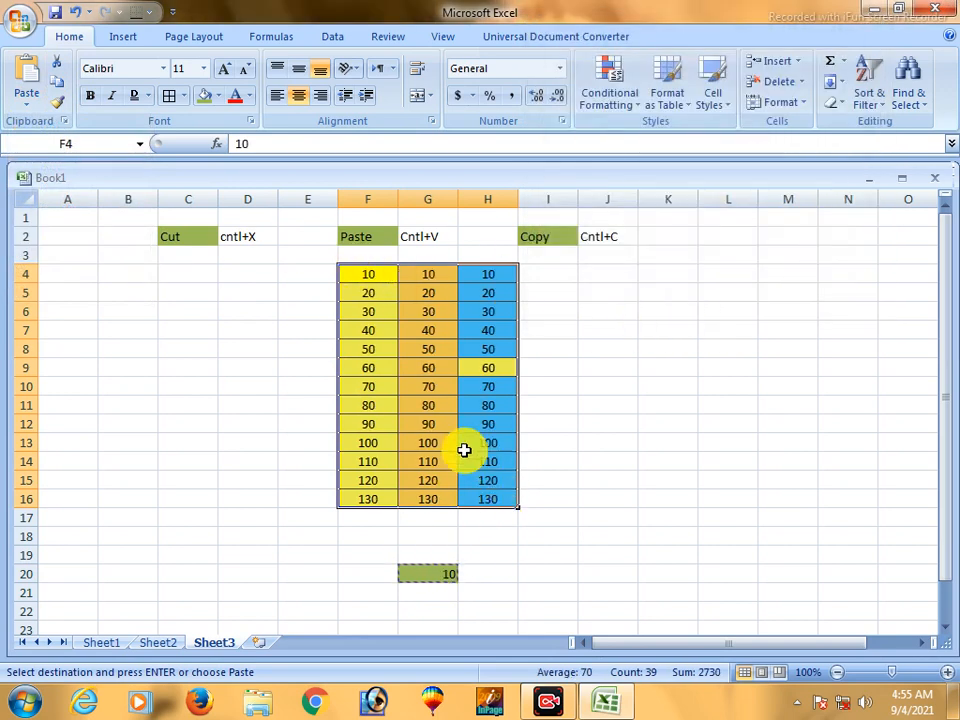
- Divide every number in F4:H16 by the copied G20 value using Paste Special with the Divide operation
click(440, 575)
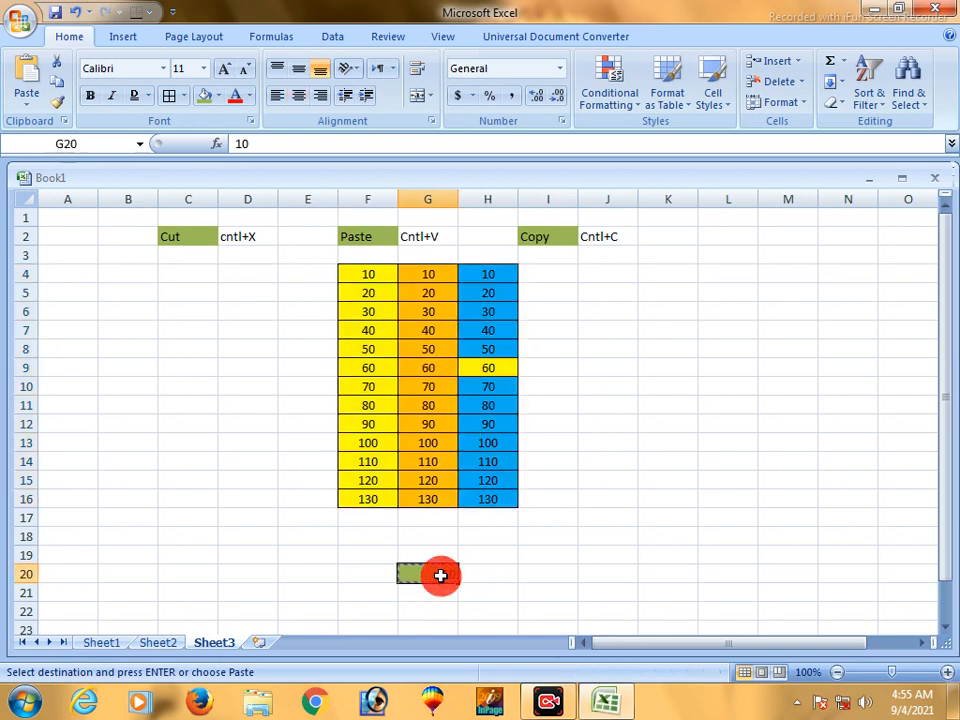
drag(358, 274, 471, 506)
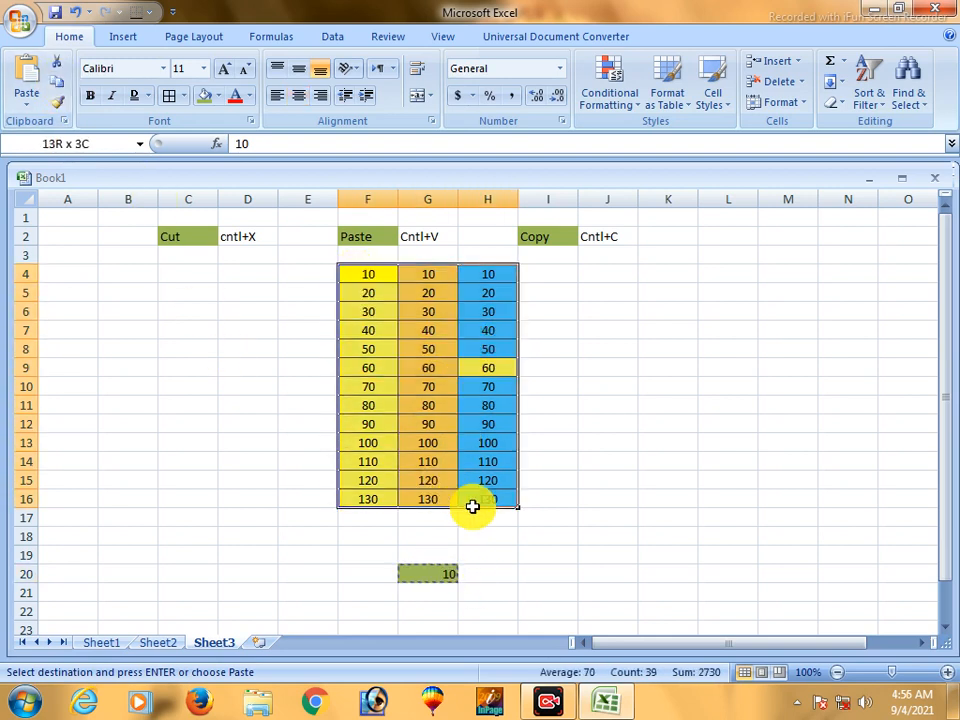
click(26, 104)
click(69, 253)
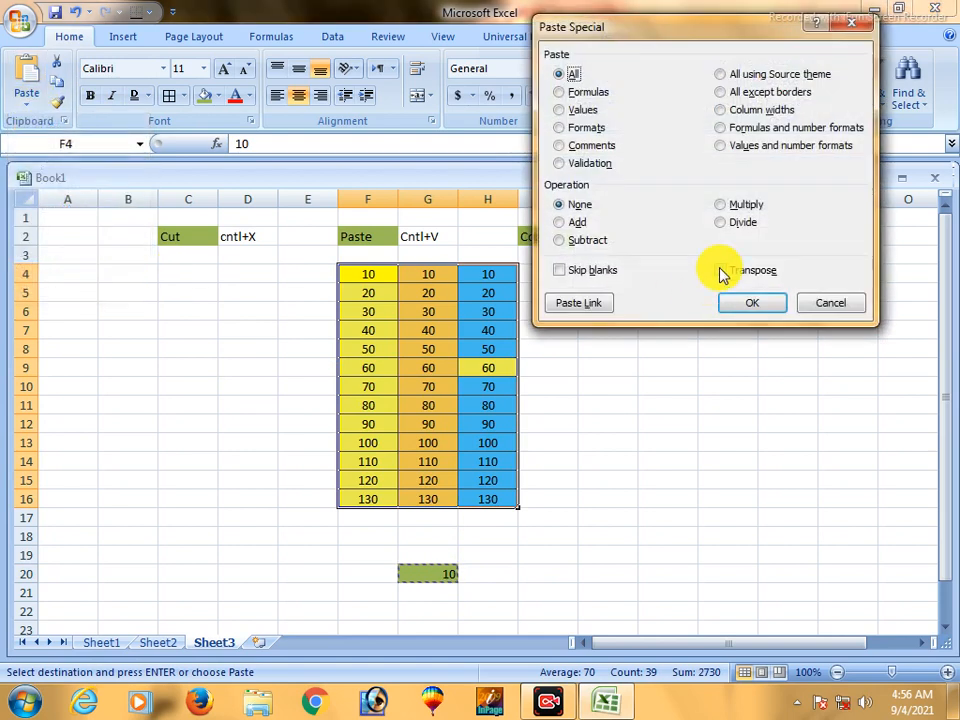
click(724, 222)
click(754, 310)
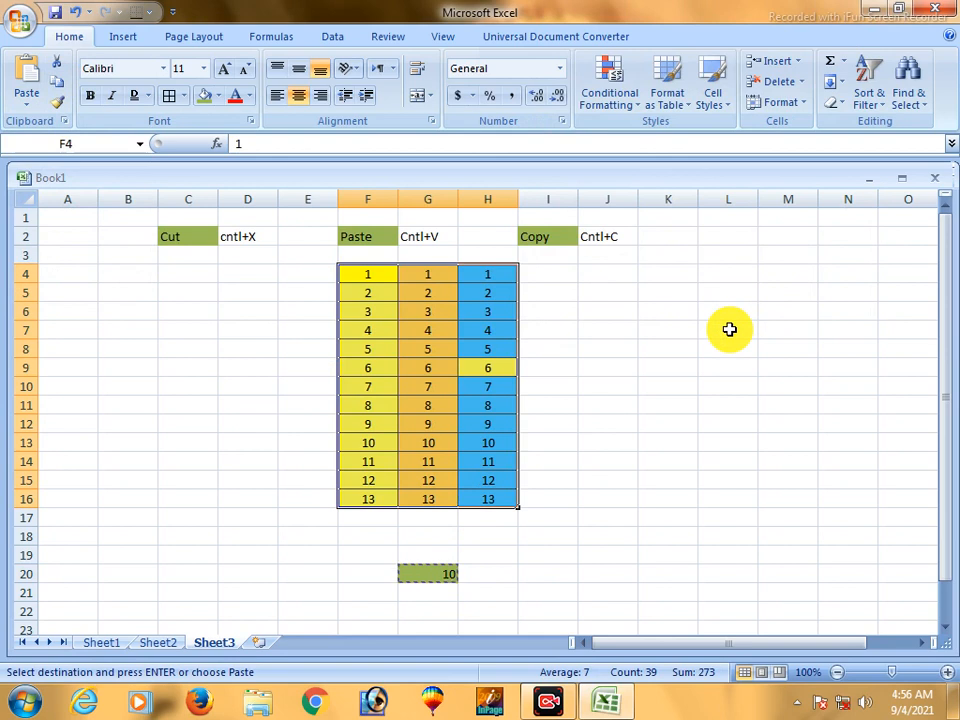
- Clear both the contents and the formatting of cell G20 below the number table
click(544, 347)
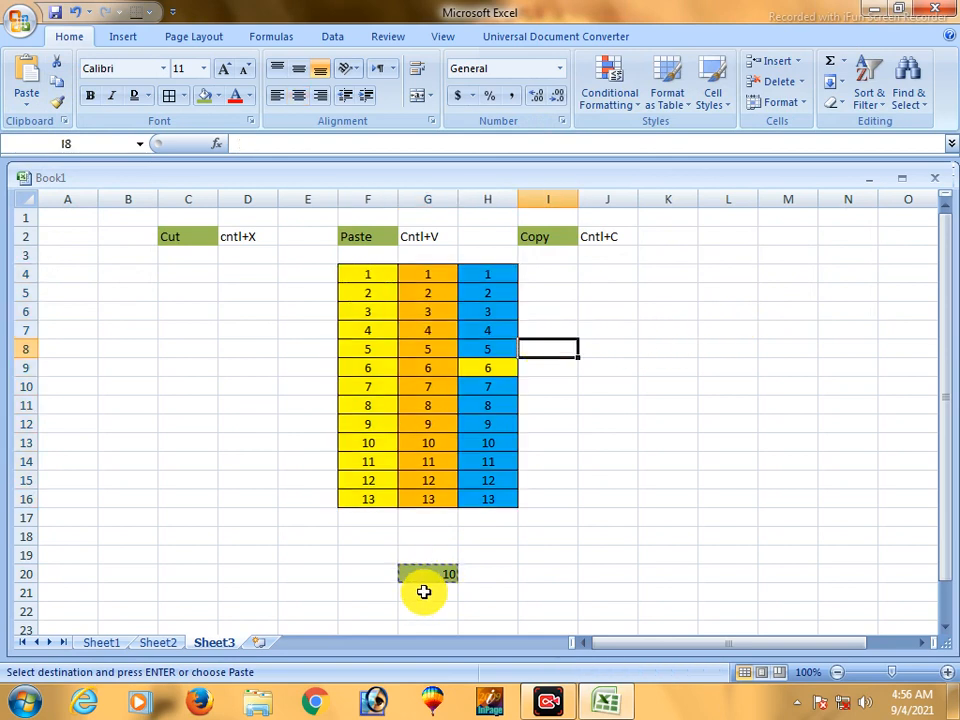
click(426, 576)
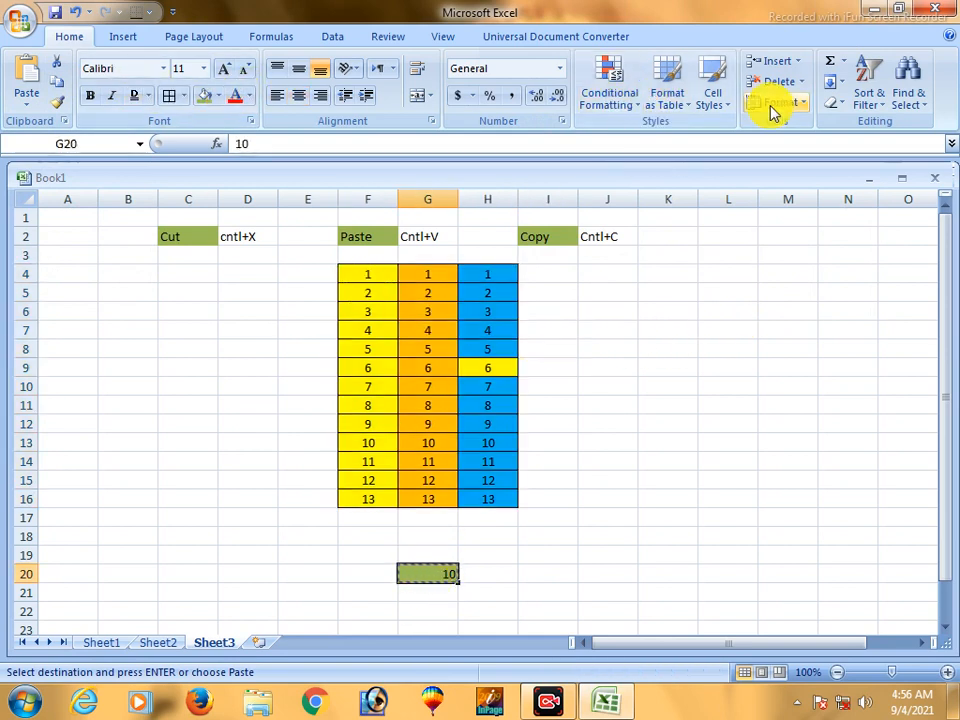
click(832, 104)
click(842, 123)
click(560, 537)
drag(345, 274, 476, 501)
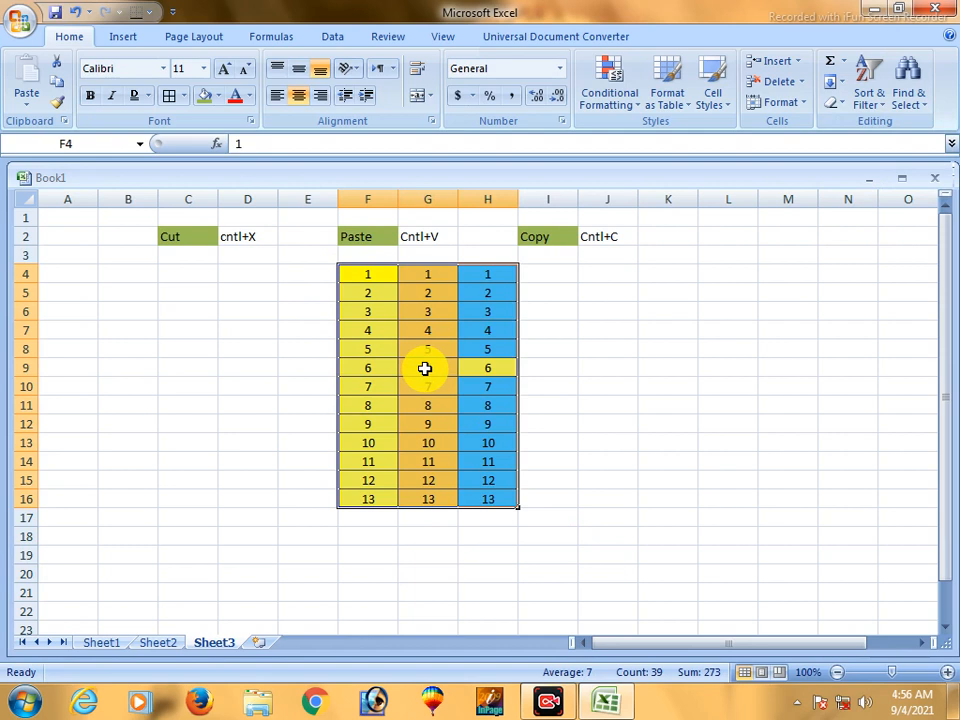
click(427, 349)
drag(367, 274, 368, 499)
drag(428, 274, 436, 499)
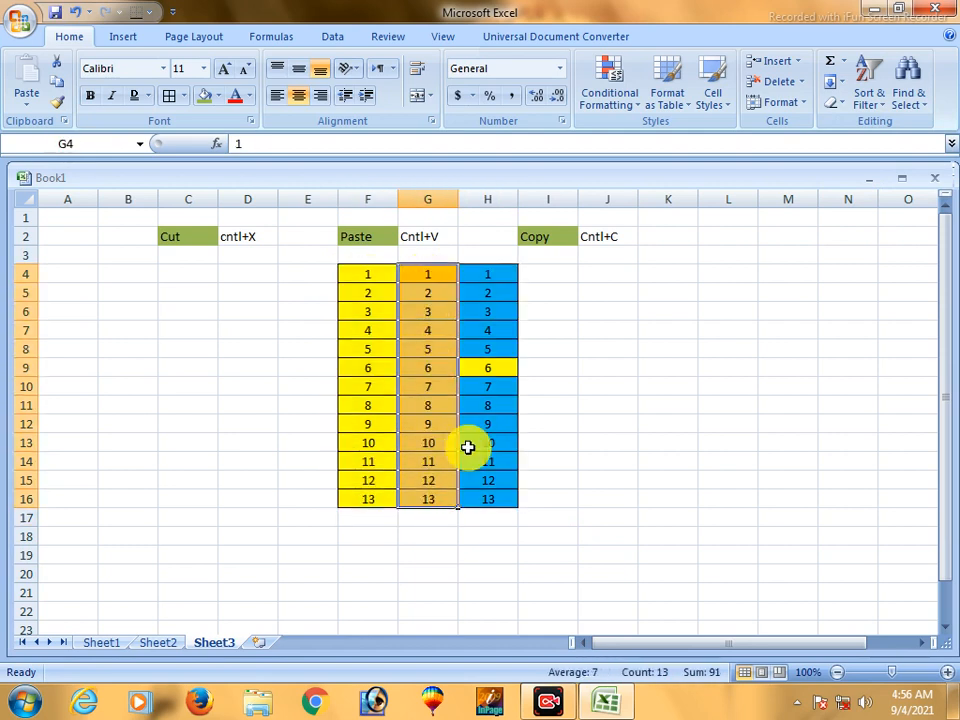
drag(499, 266, 497, 497)
click(607, 423)
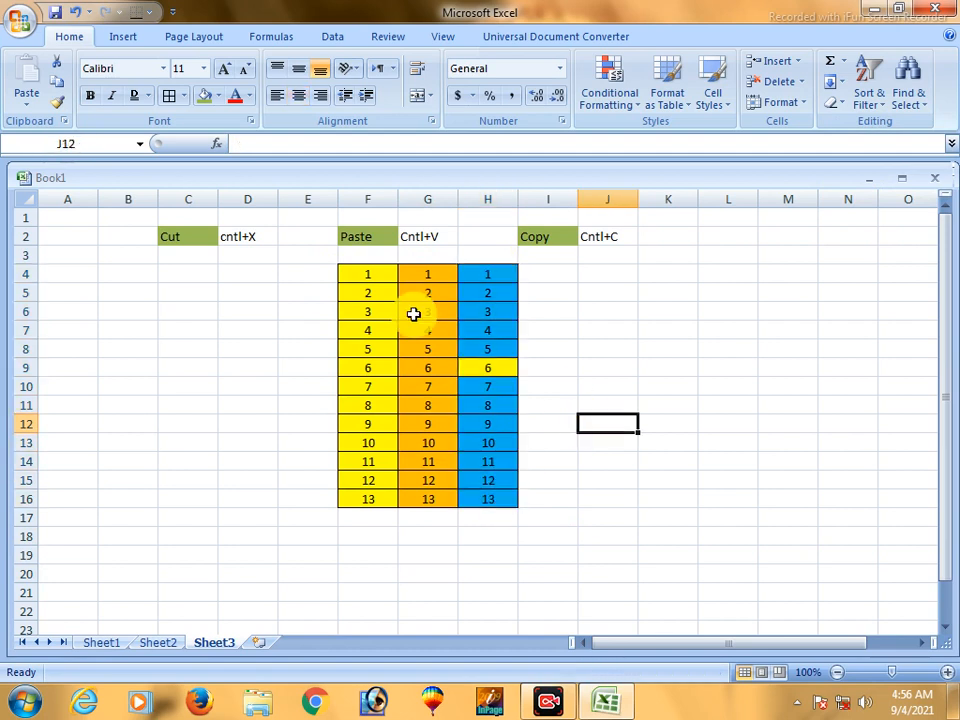
drag(375, 280, 485, 499)
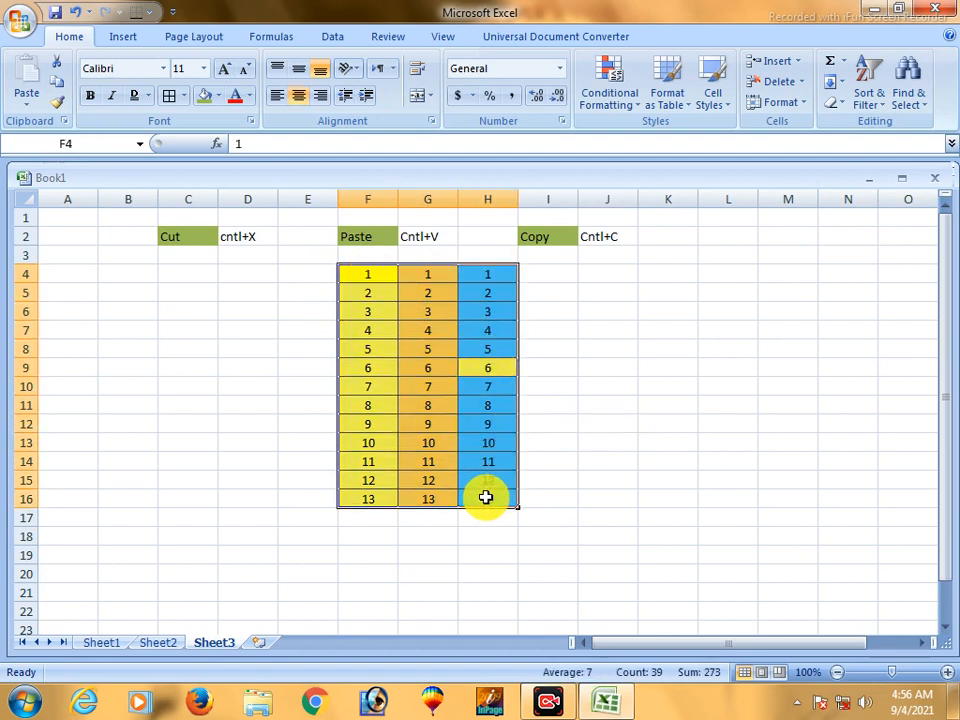
click(474, 441)
drag(366, 280, 476, 499)
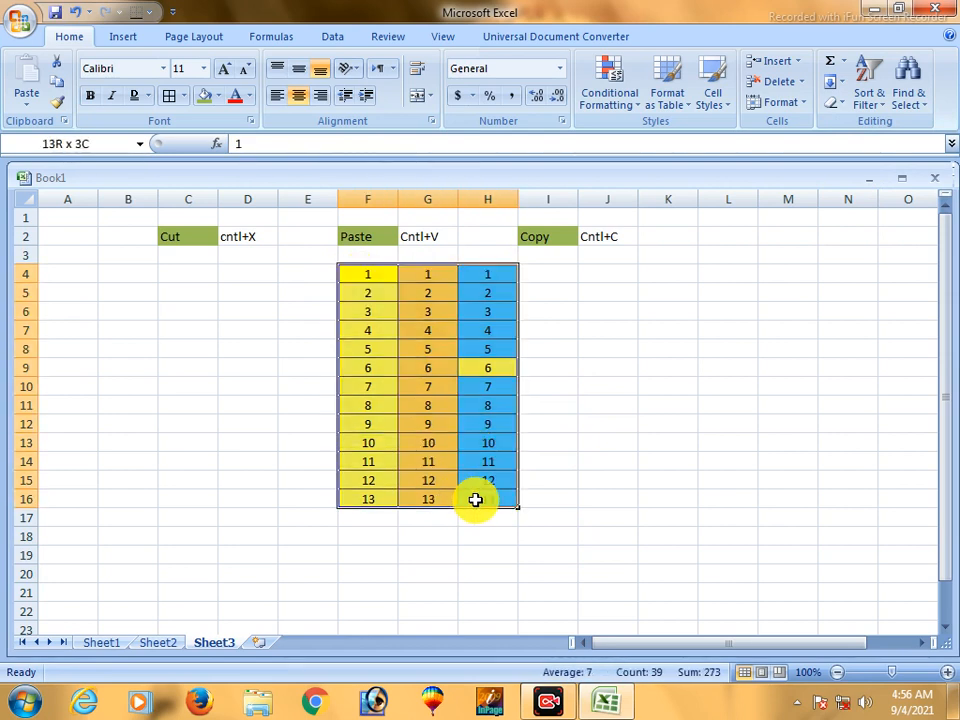
click(118, 524)
- Copy the table F4:H16 and paste it at A18 using Paste Special with the Transpose option
drag(367, 275, 488, 499)
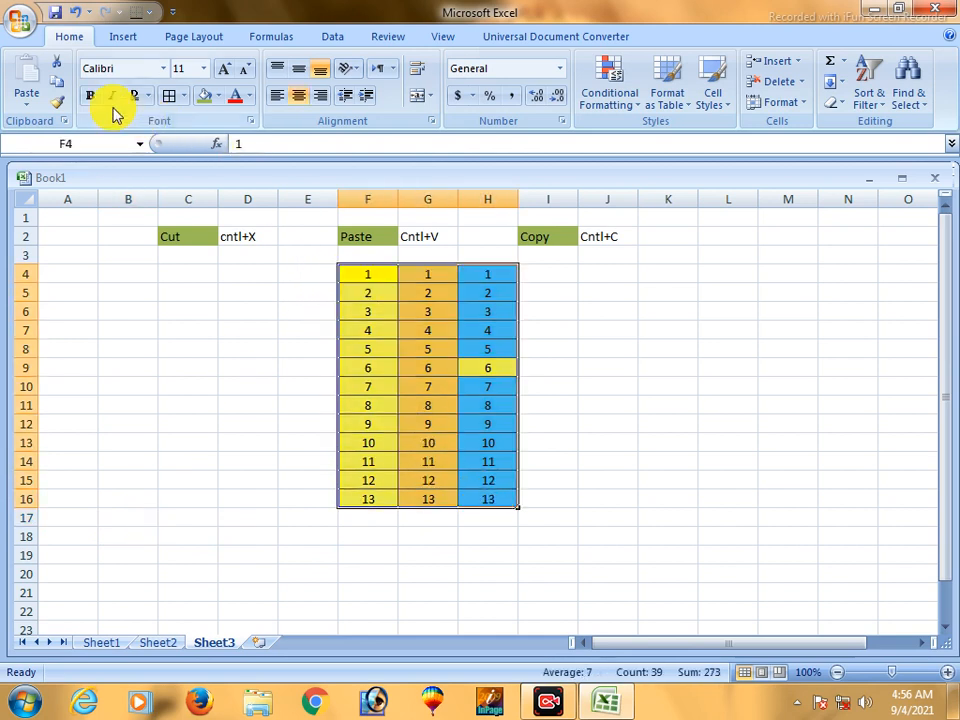
click(57, 81)
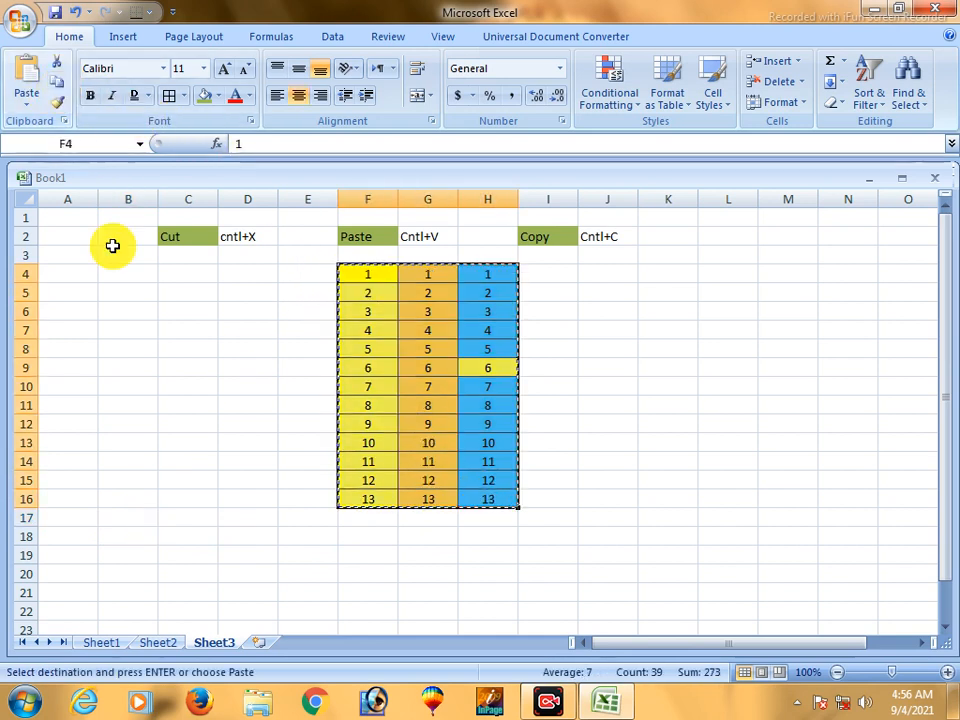
click(175, 539)
click(30, 100)
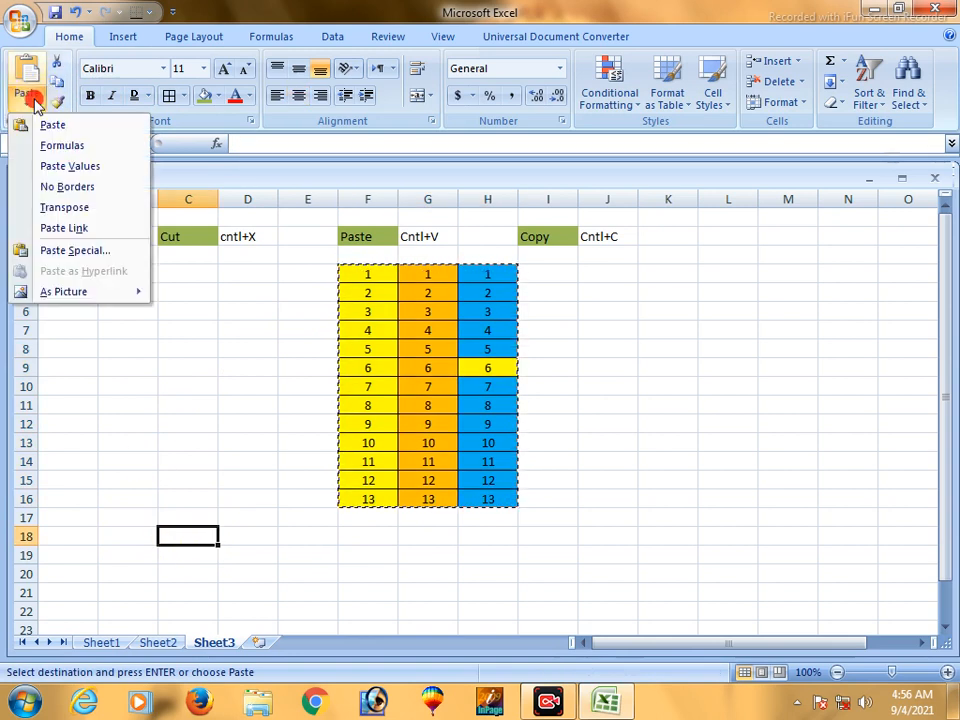
click(73, 531)
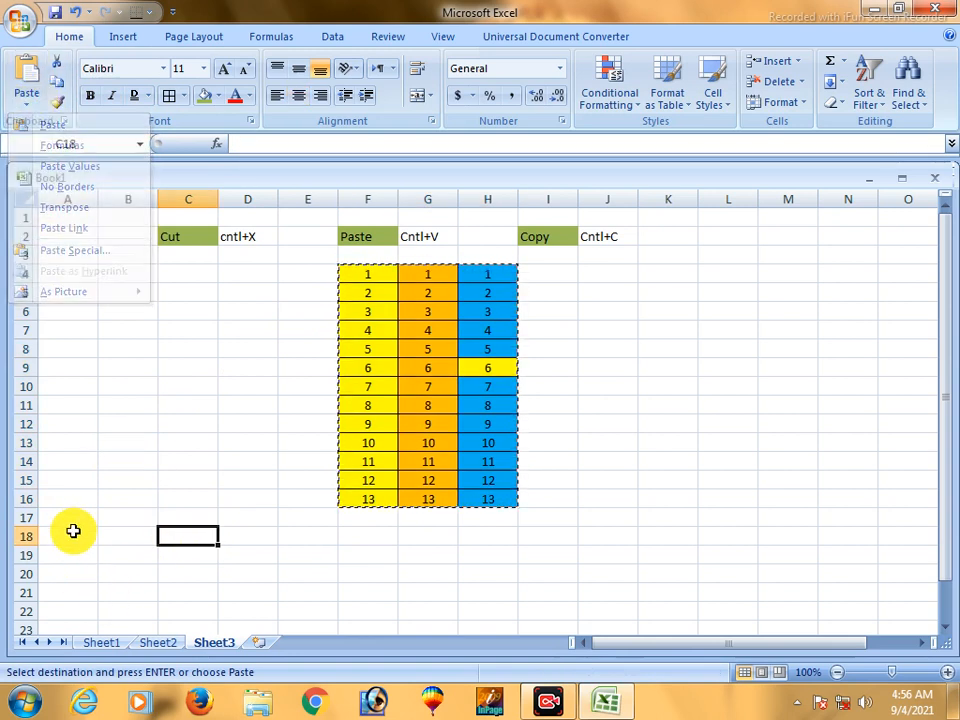
click(29, 105)
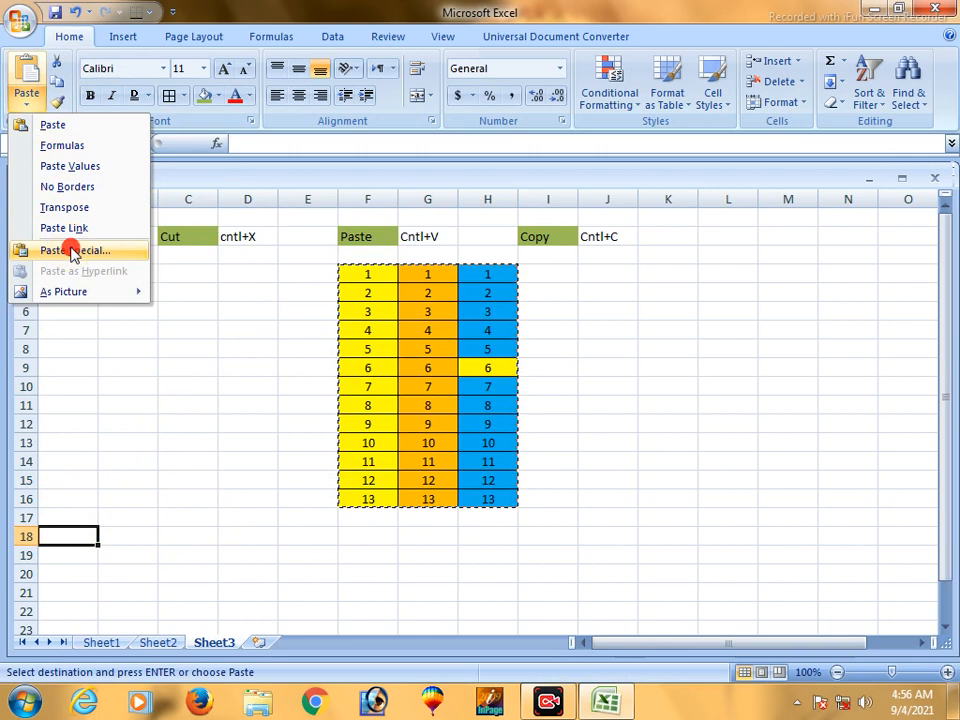
click(73, 255)
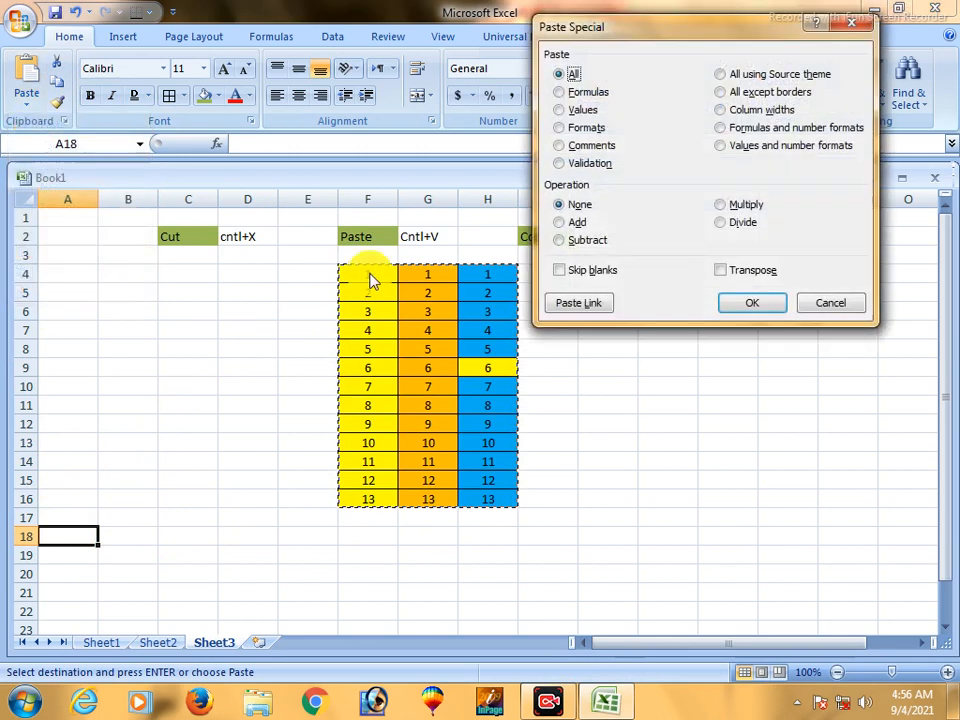
click(721, 271)
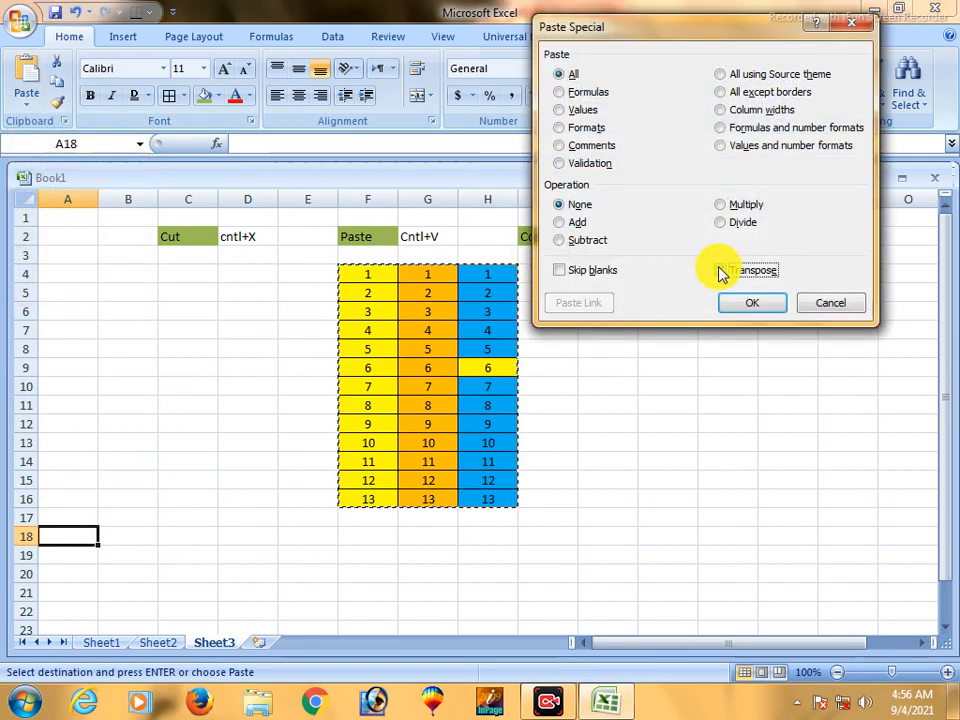
click(752, 310)
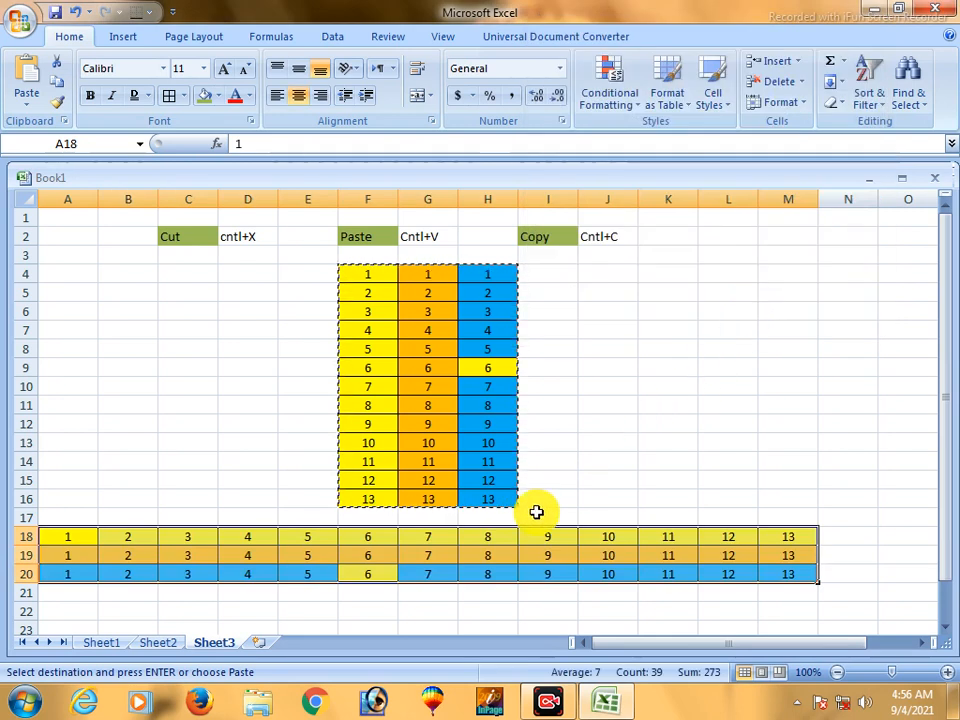
- Undo the transposed paste below the table
click(410, 570)
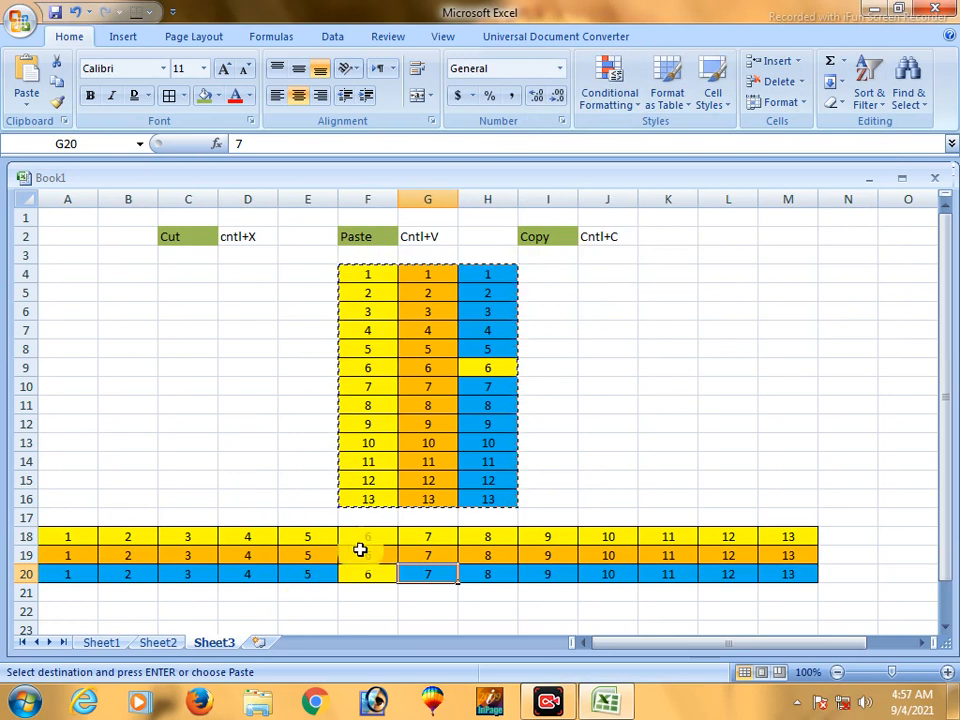
key(ctrl+z)
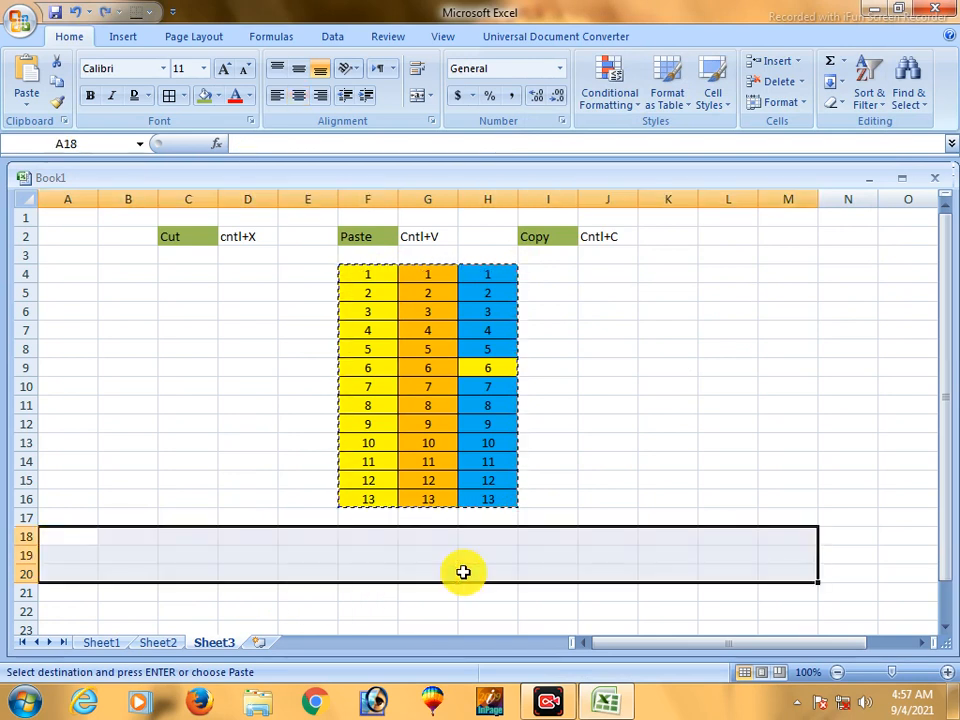
click(553, 426)
- Paste the copied table over F4:H16 using Paste Special with Skip blanks, and undo that paste
drag(349, 268, 485, 497)
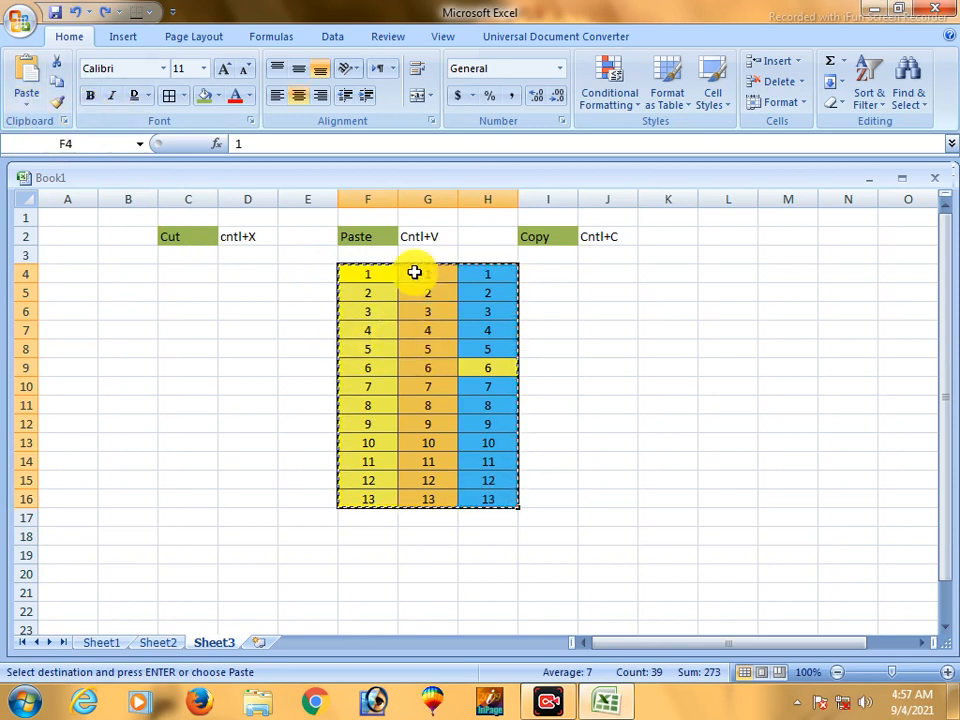
click(24, 106)
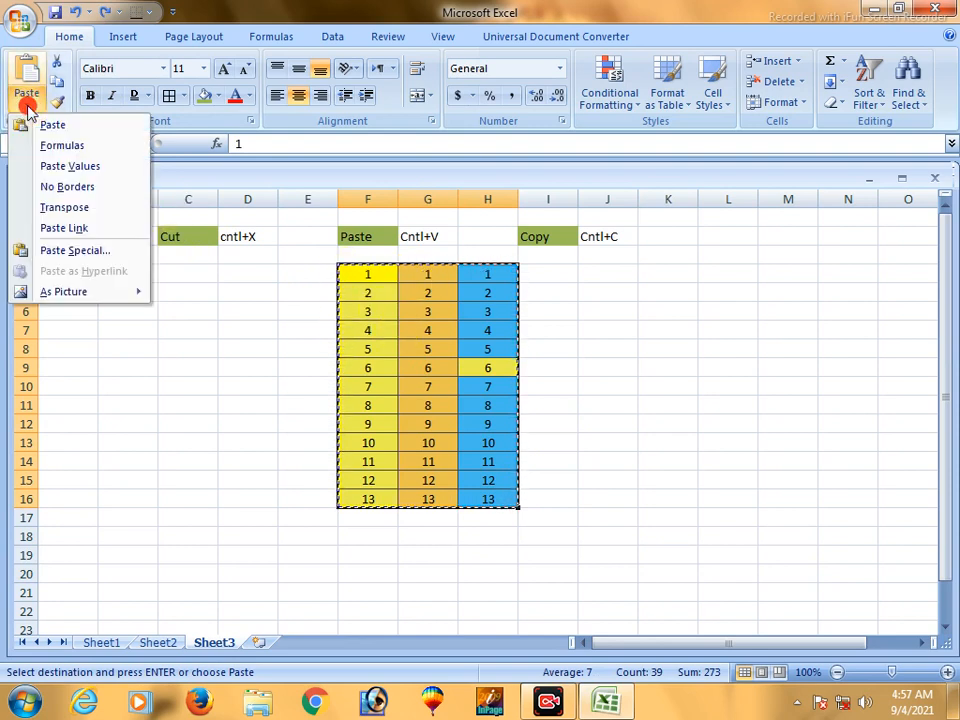
click(76, 252)
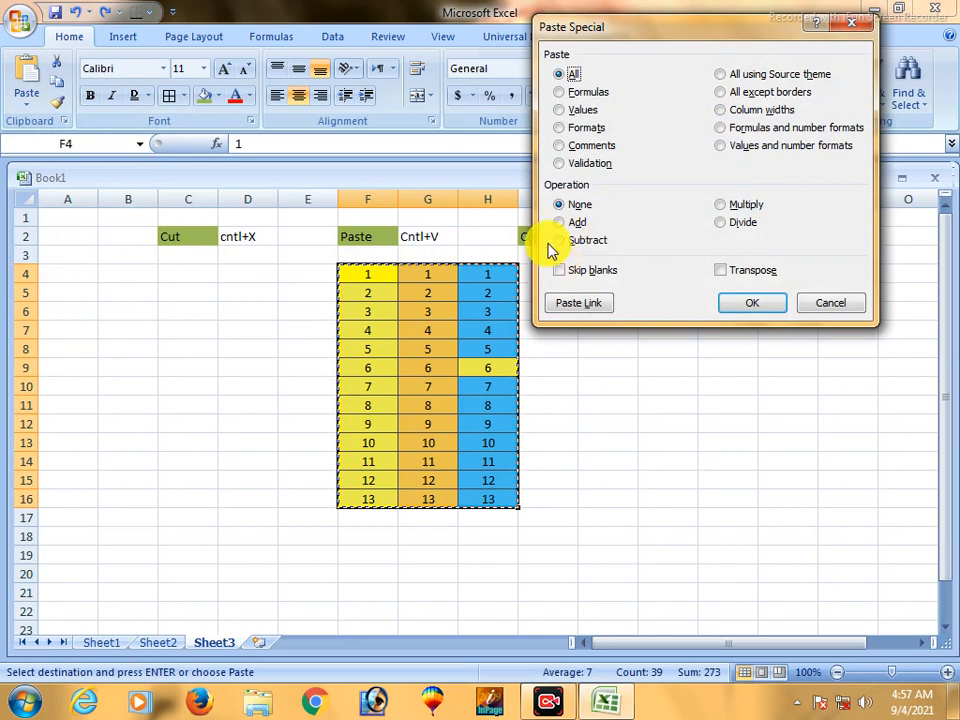
click(560, 272)
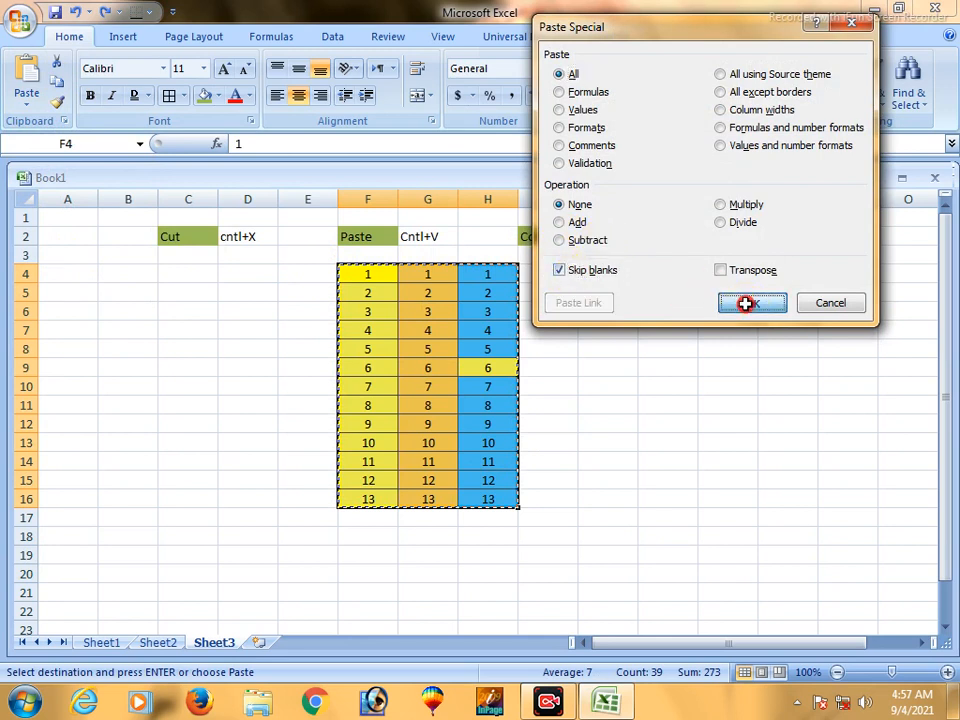
click(746, 307)
click(628, 328)
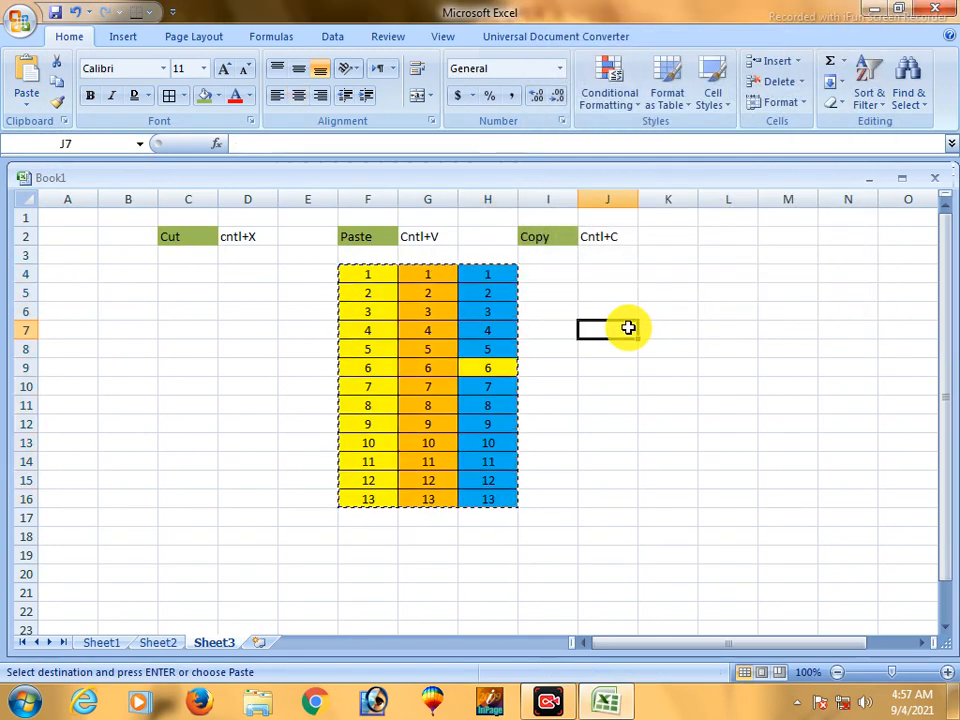
key(ctrl+z)
click(441, 334)
- Repeat the Paste Special with Skip blanks over the original range F4:H16
drag(366, 274, 486, 499)
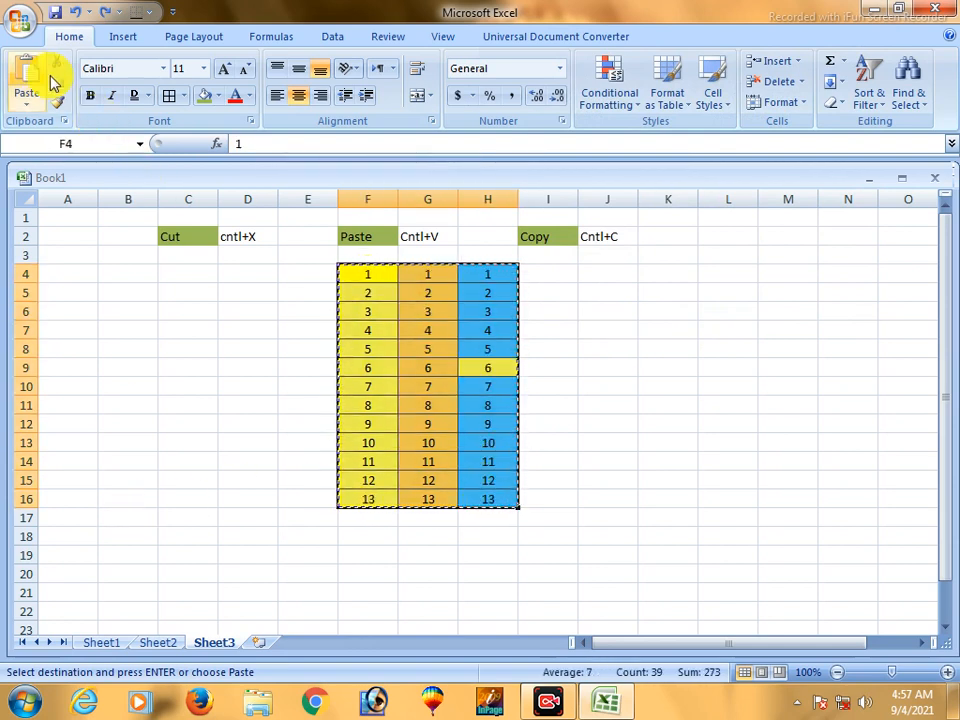
click(26, 105)
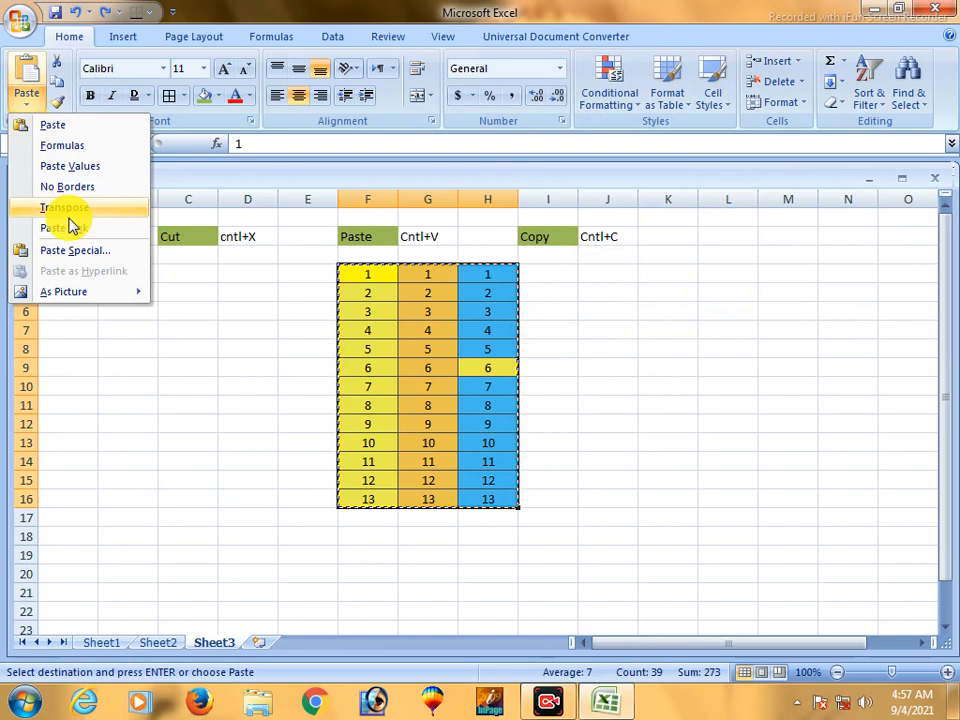
click(76, 250)
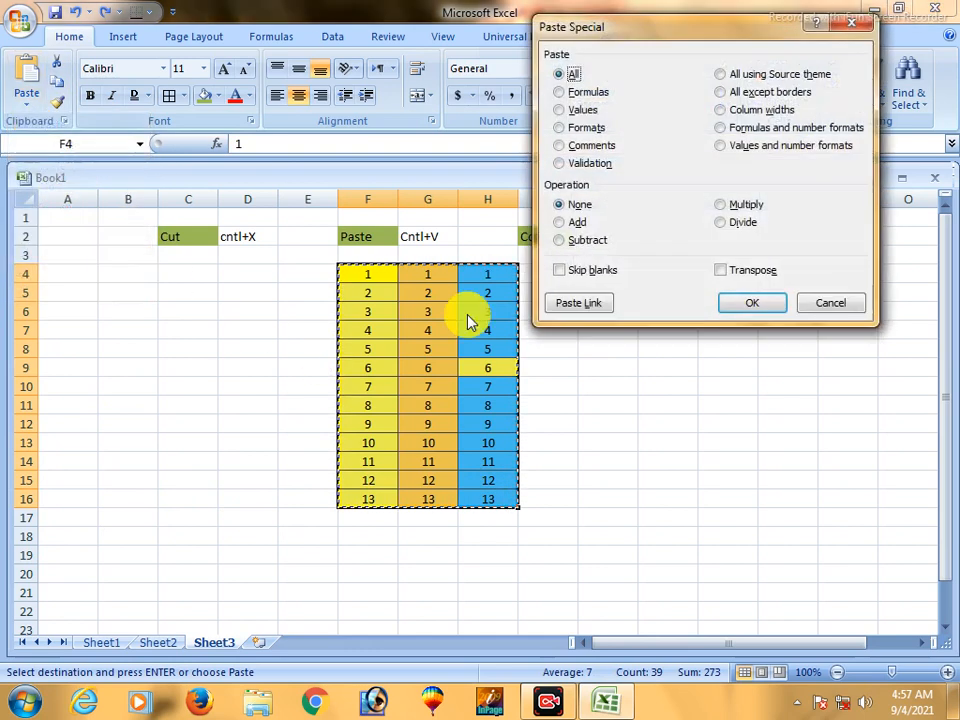
click(561, 270)
click(742, 302)
drag(396, 283, 489, 502)
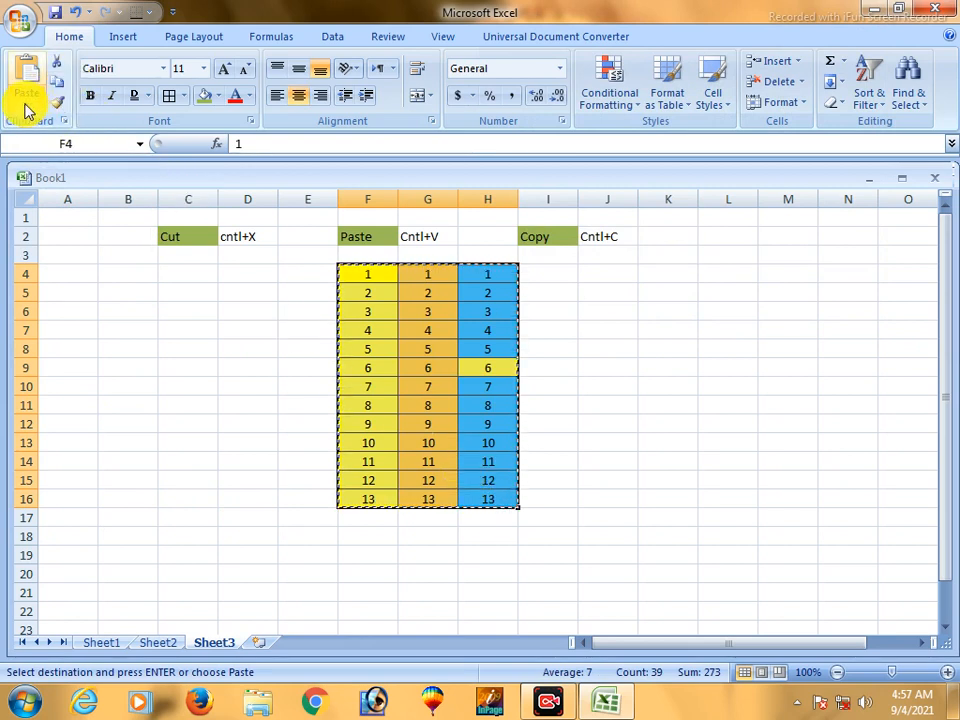
- Try pasting the copied table at F19 using Paste Special with Skip blanks, and undo it
click(290, 556)
click(364, 551)
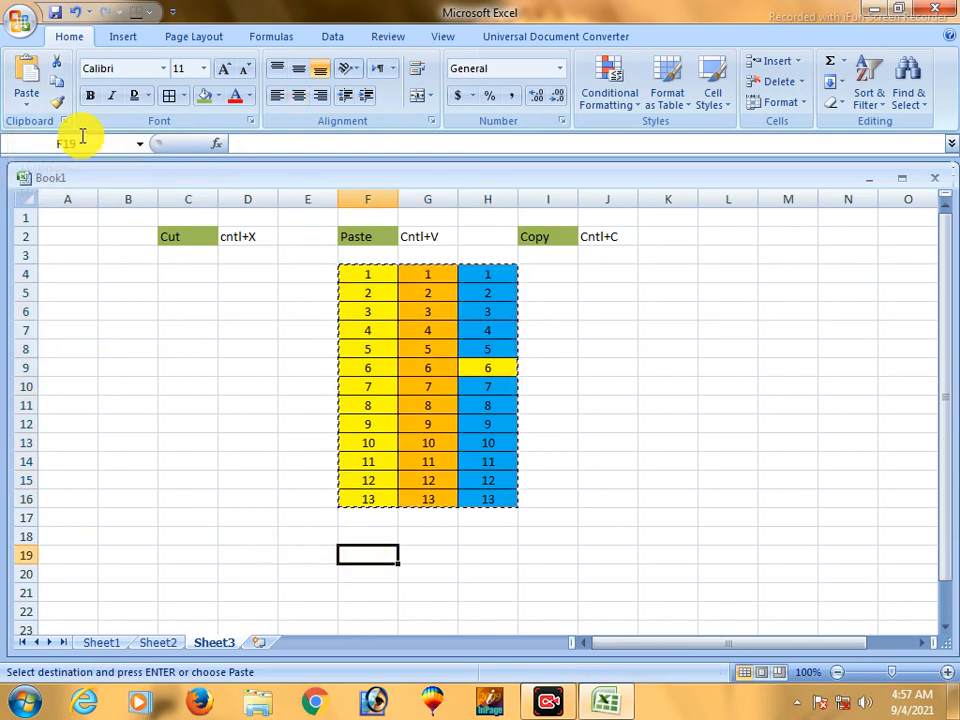
click(28, 112)
click(96, 251)
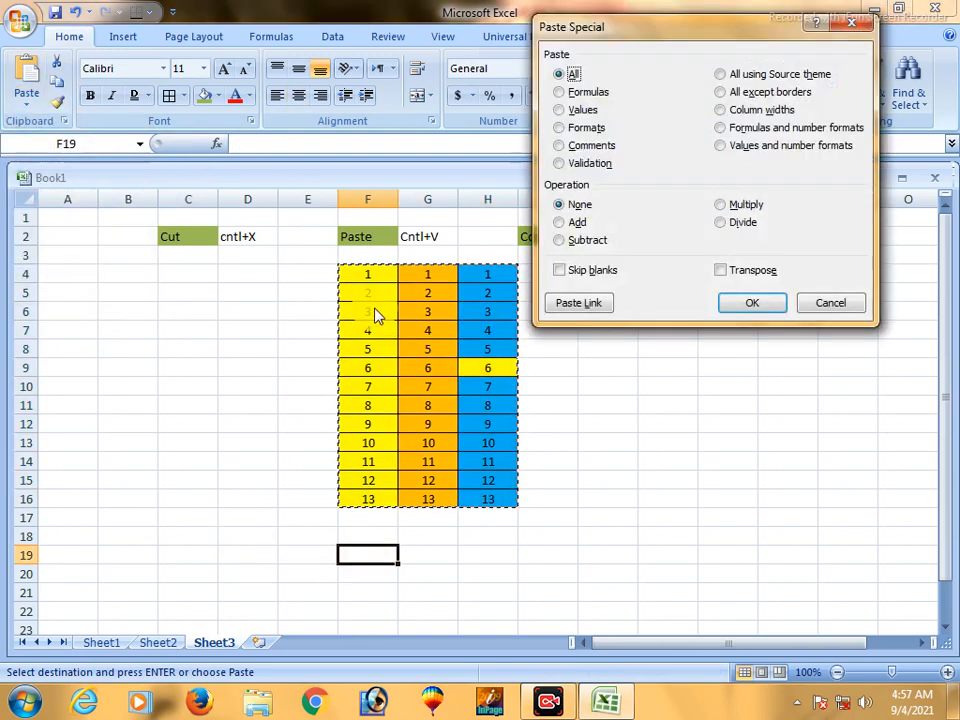
click(559, 271)
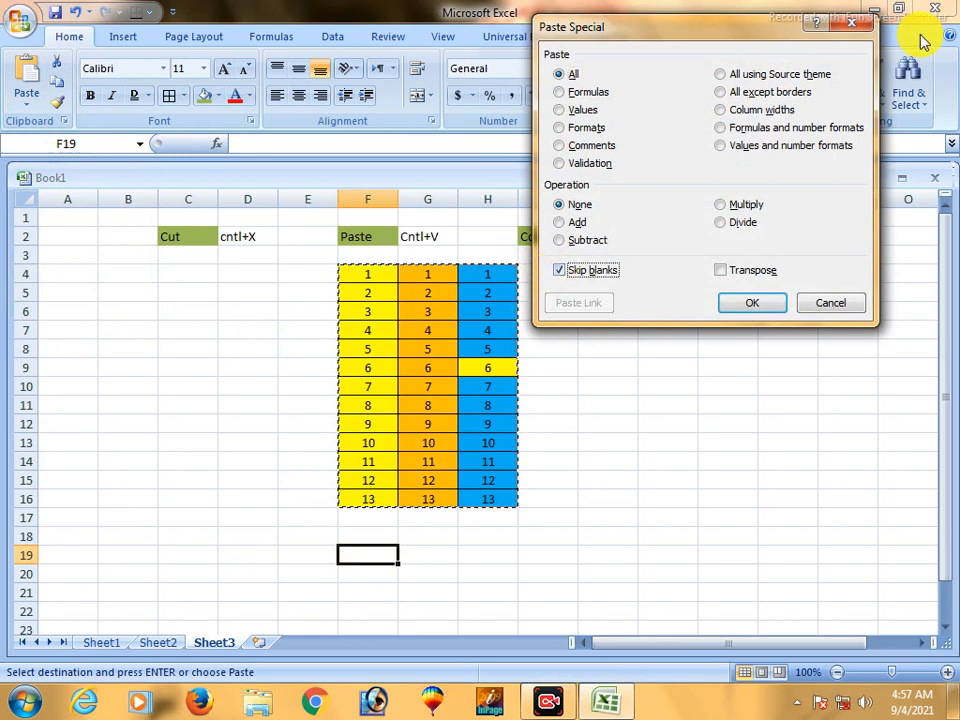
click(758, 304)
key(ctrl+z)
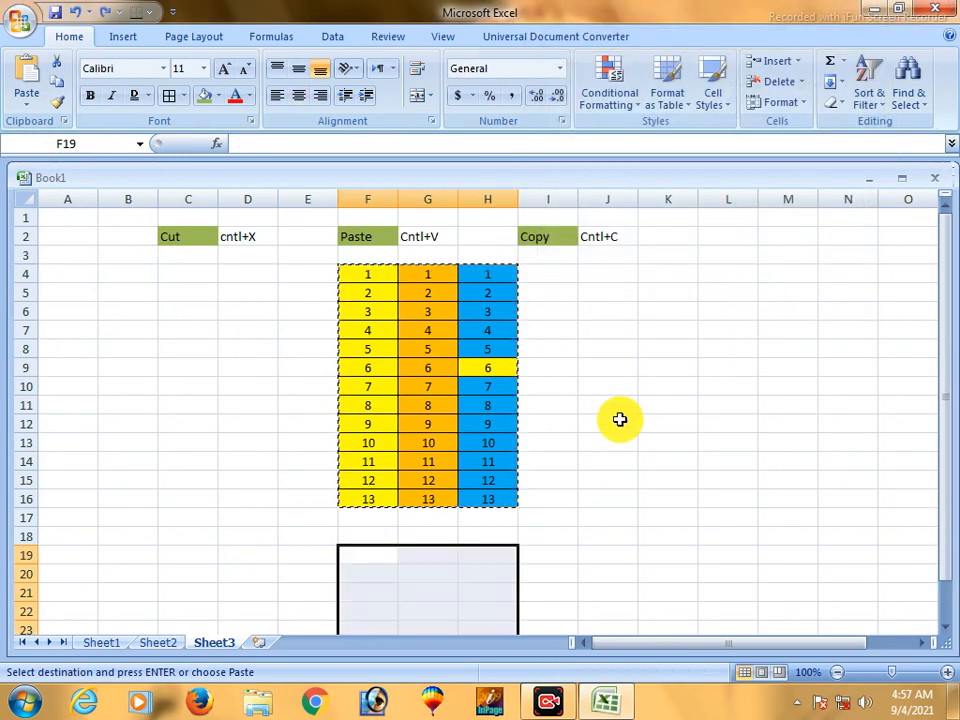
click(619, 420)
drag(358, 272, 485, 500)
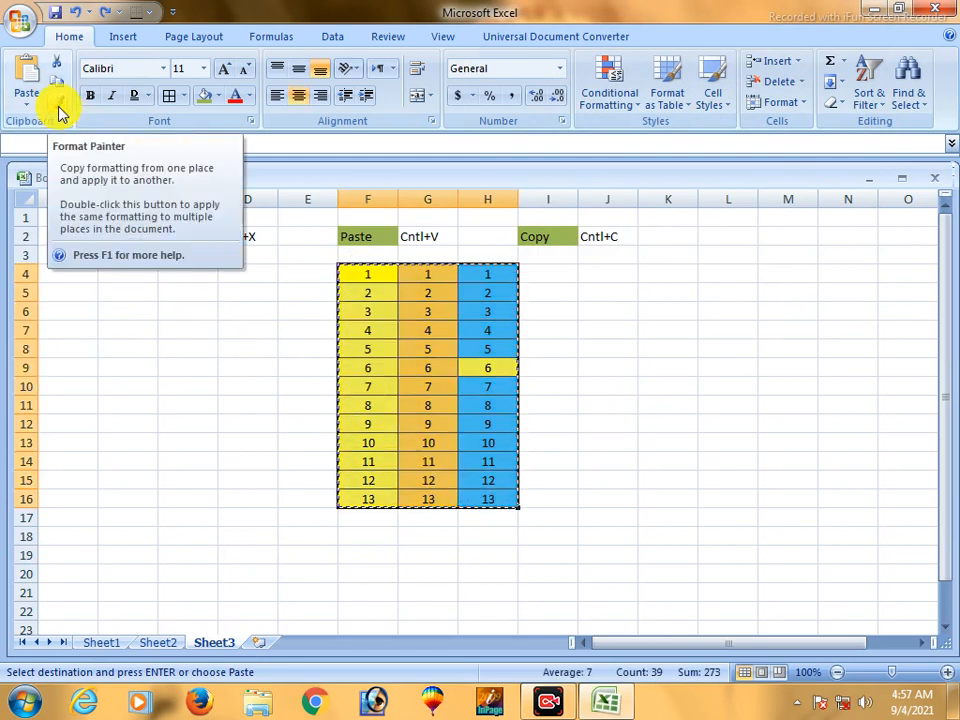
click(59, 108)
click(467, 332)
- Apply the yellow formatting of F4:F16 to the third column, H4:H16, with the Format Painter
drag(374, 277, 377, 495)
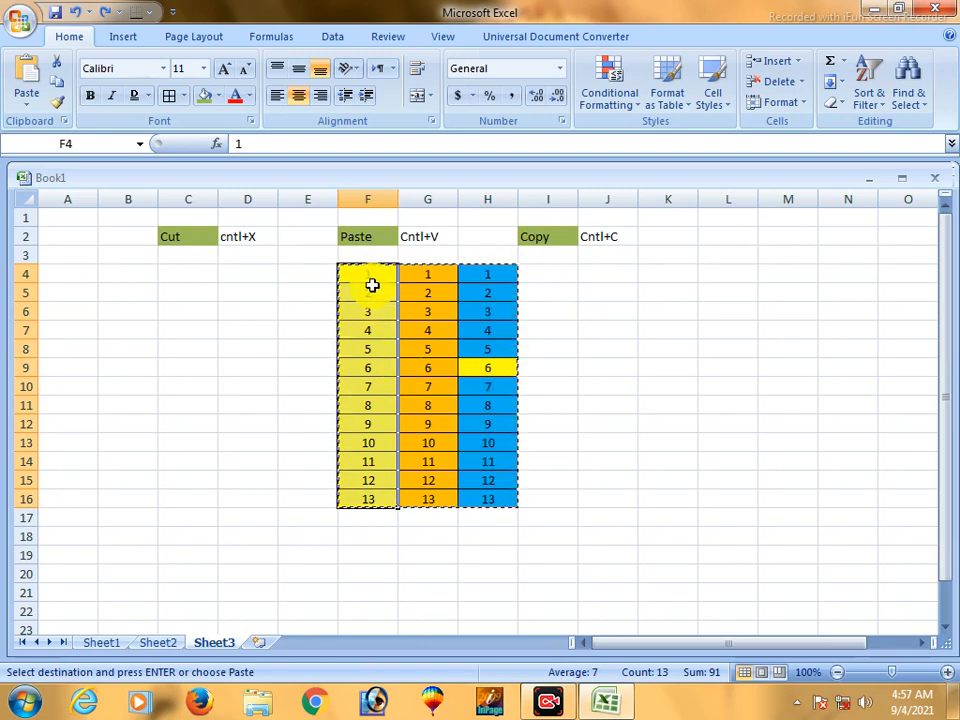
drag(369, 270, 360, 493)
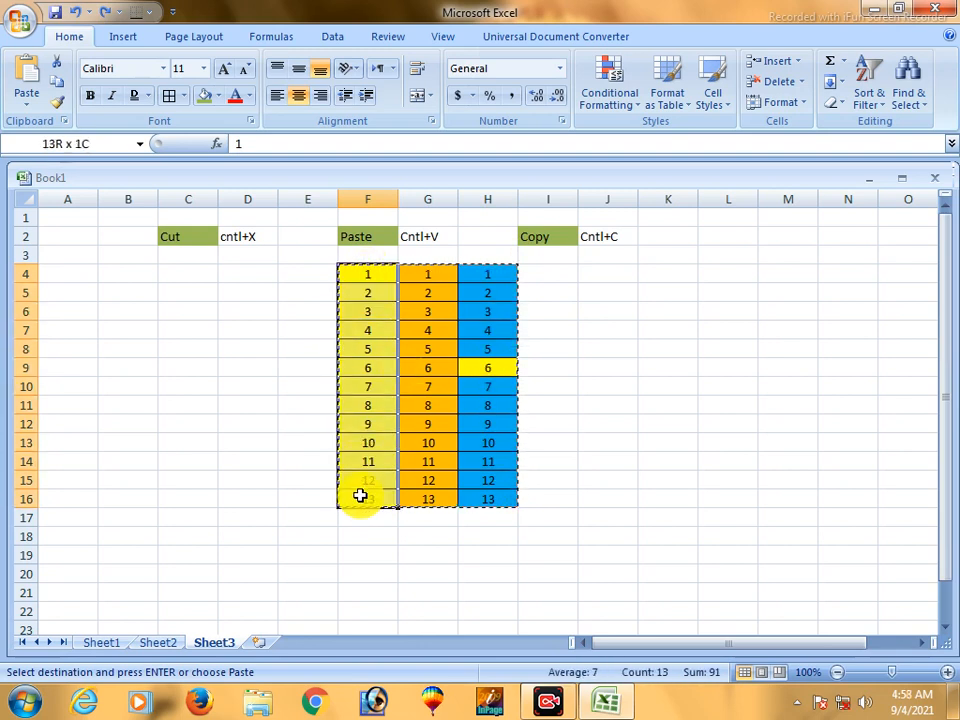
click(60, 106)
click(490, 271)
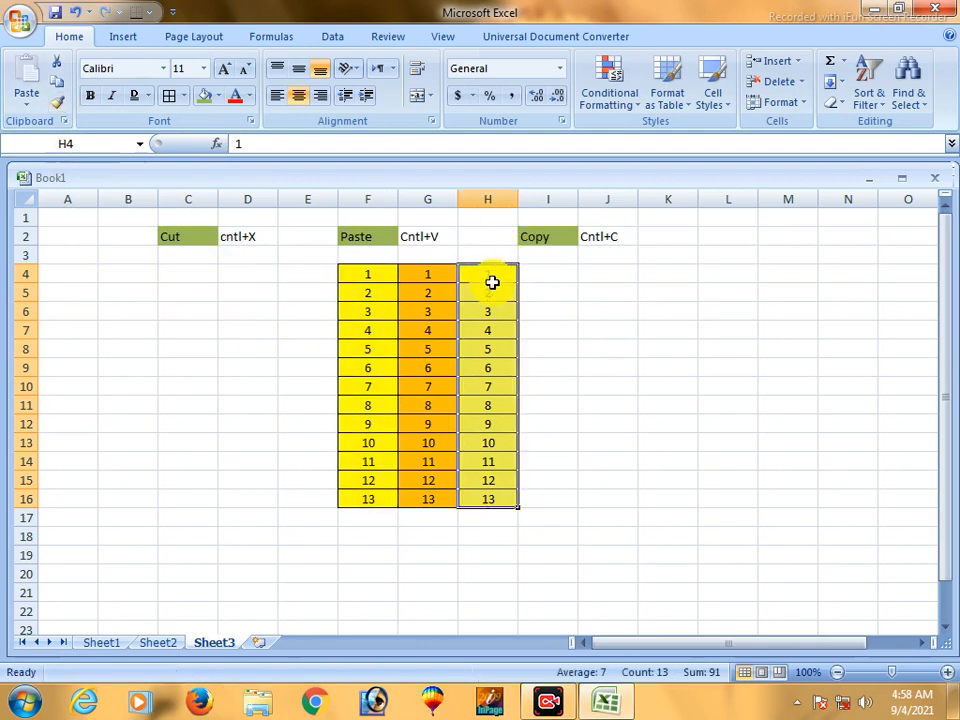
- Copy the formatting of F4:H16 to K4:M16, and from there to A5:C17, with the Format Painter
click(611, 332)
drag(375, 272, 482, 495)
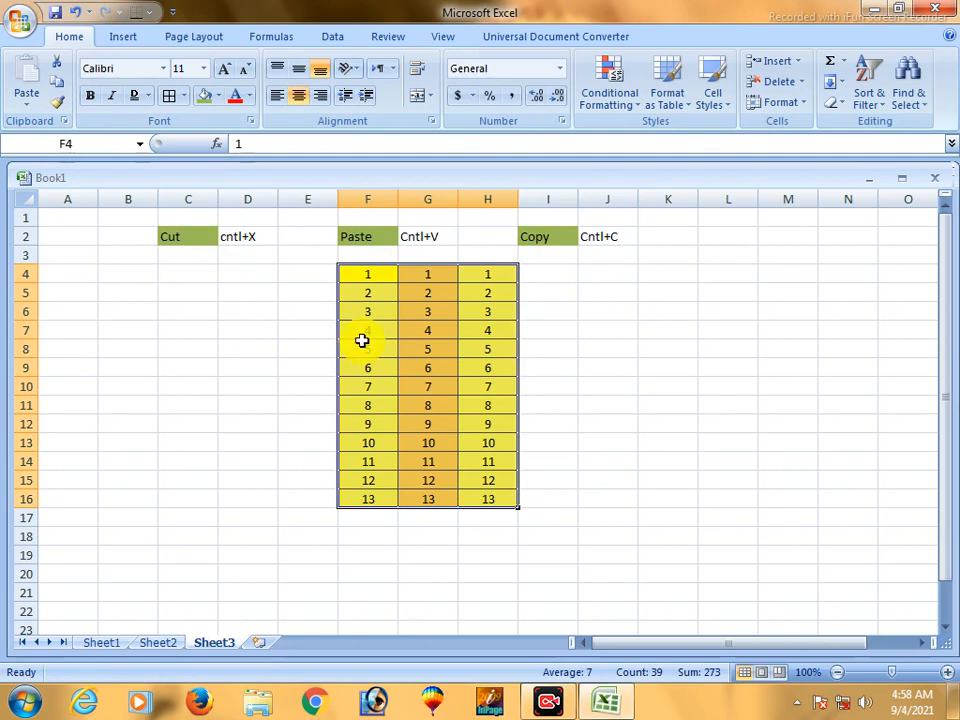
click(59, 104)
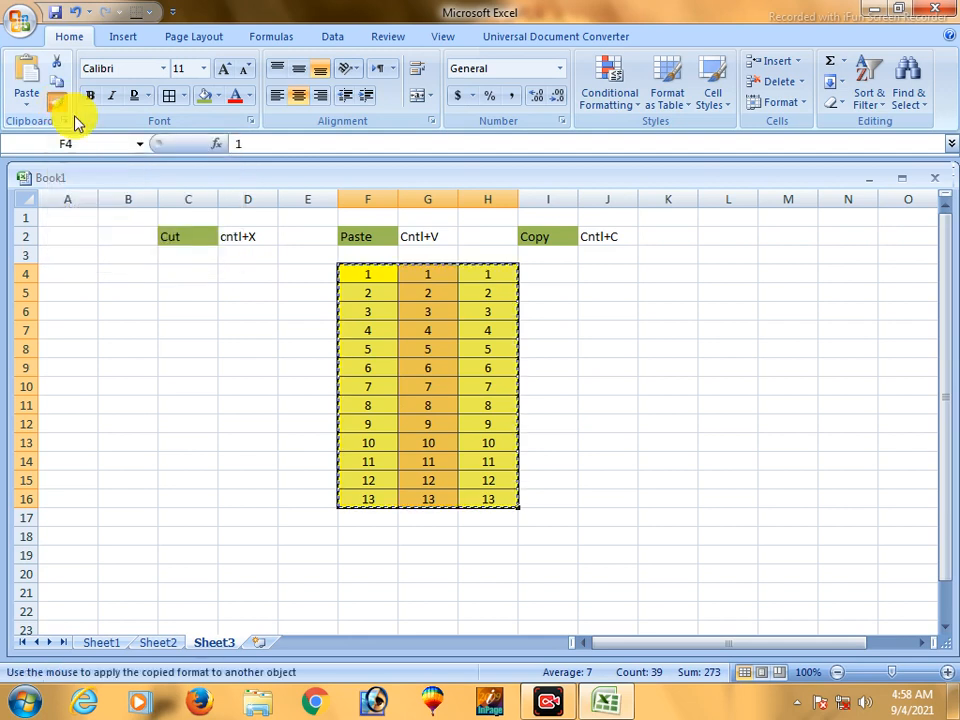
click(650, 273)
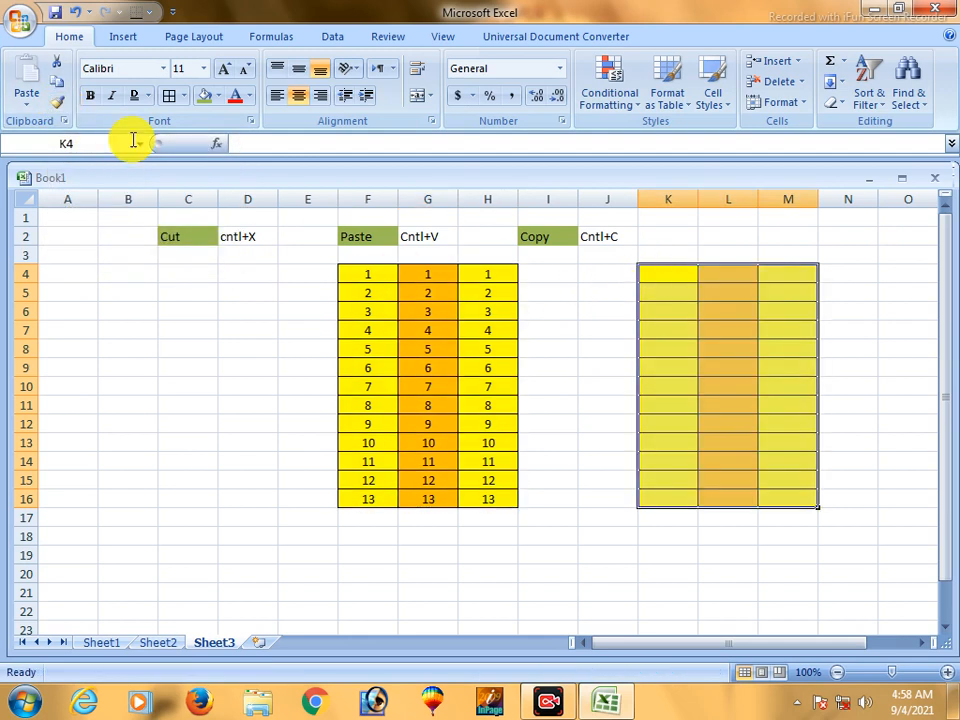
click(60, 104)
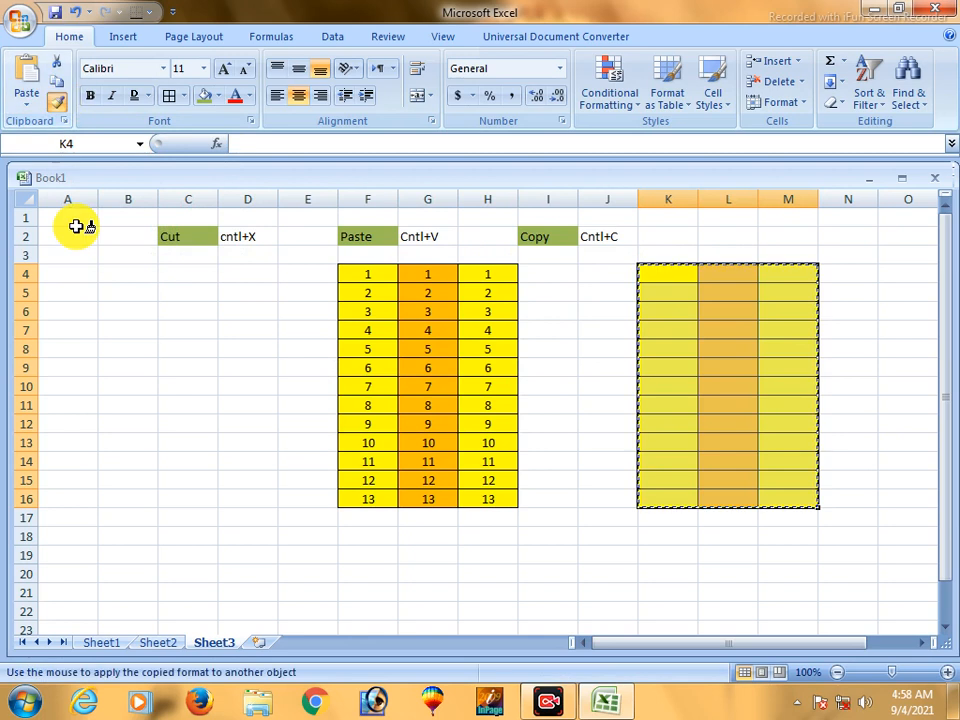
click(75, 290)
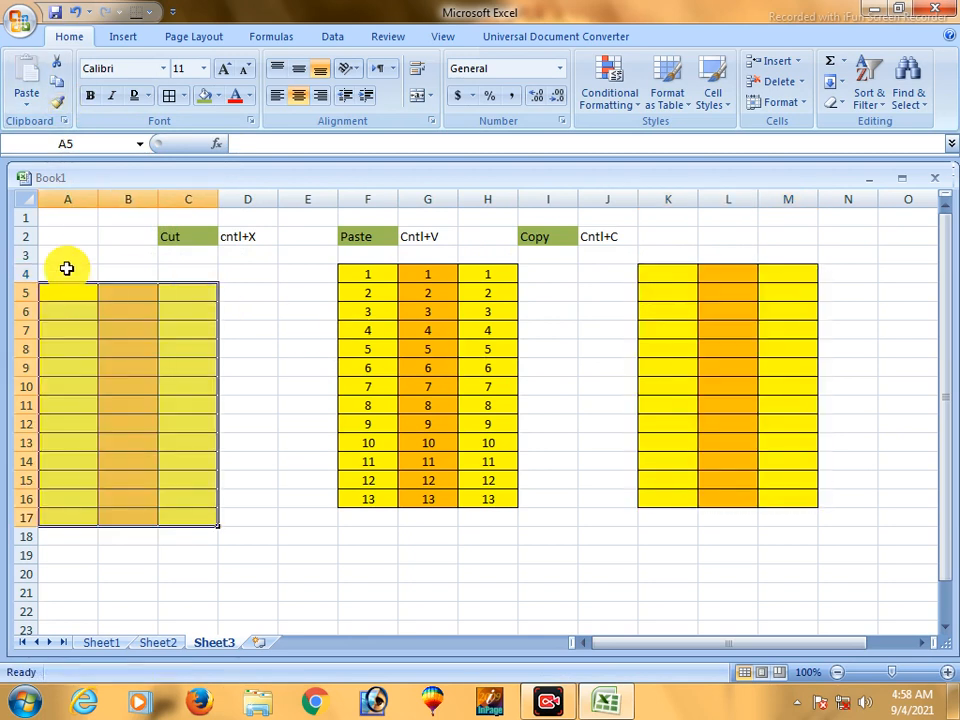
- Try applying the formatting of A5:C17 from cell A4 with the Format Painter, and undo it
click(60, 102)
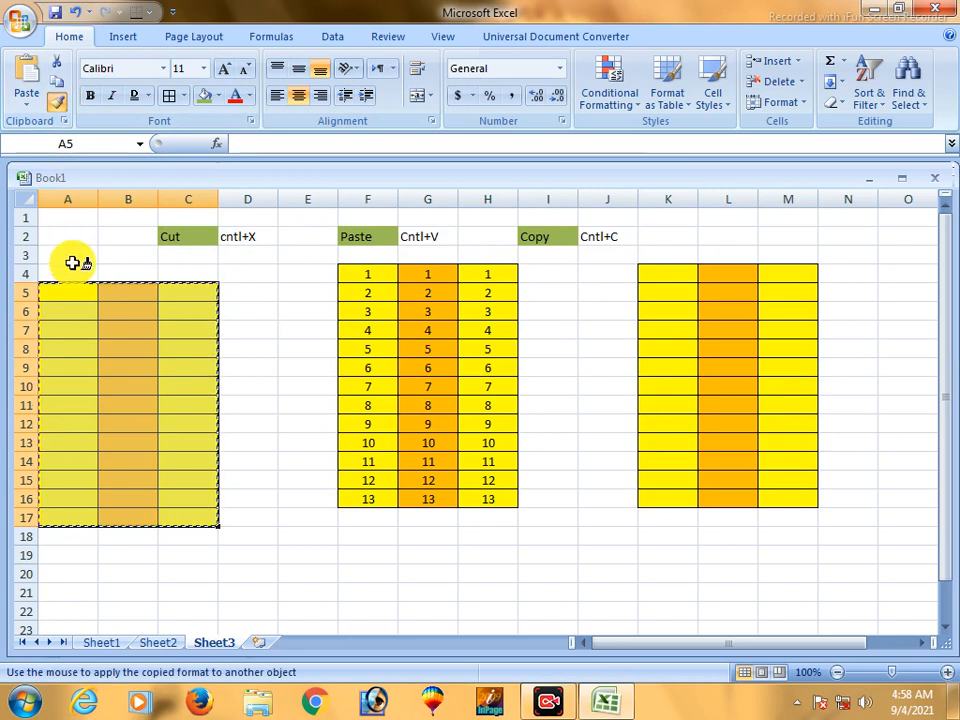
click(83, 274)
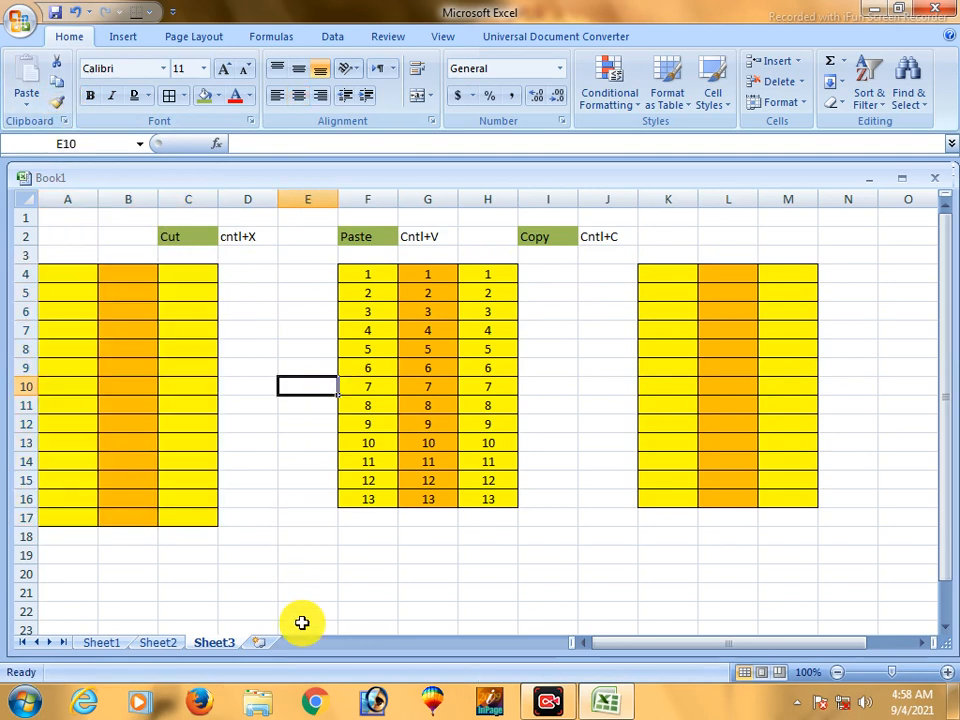
key(ctrl+z)
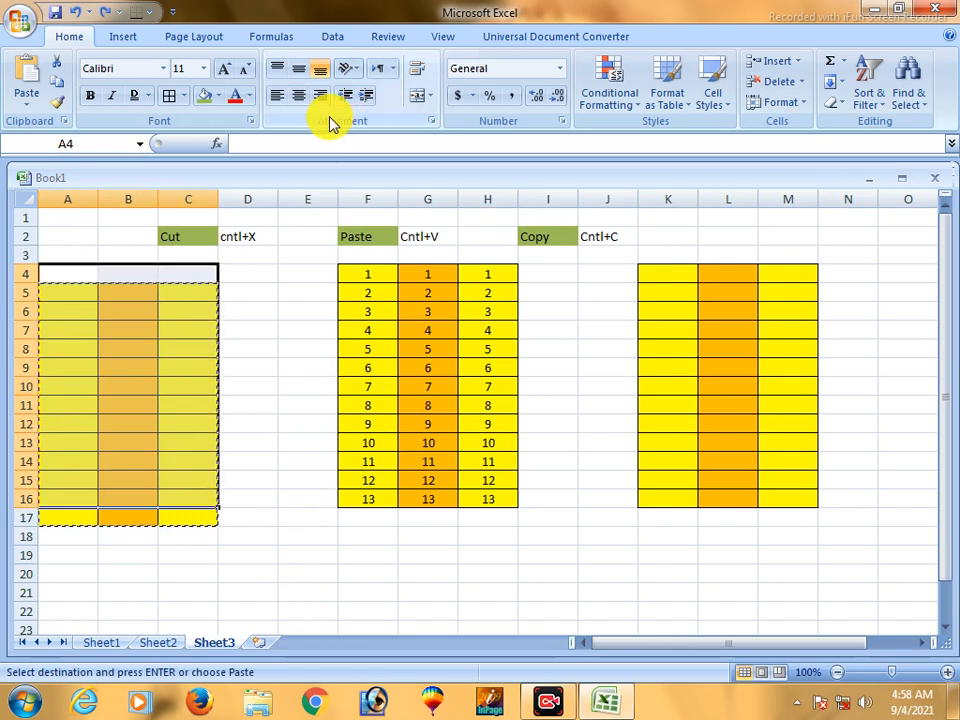
- Select the empty formatted block A5:C17
click(309, 369)
drag(94, 296, 182, 521)
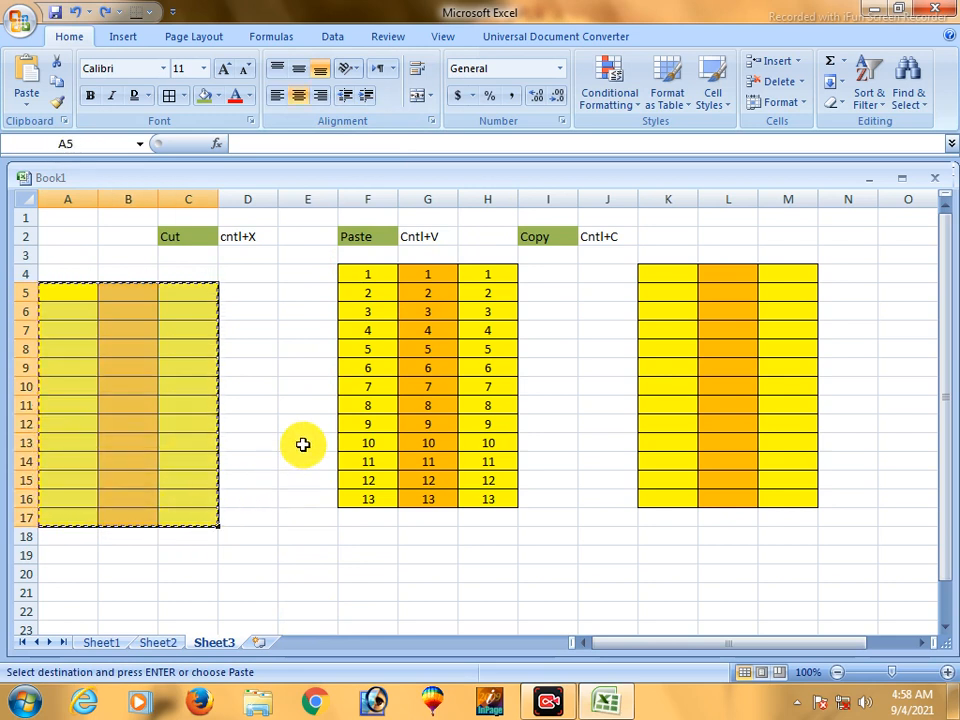